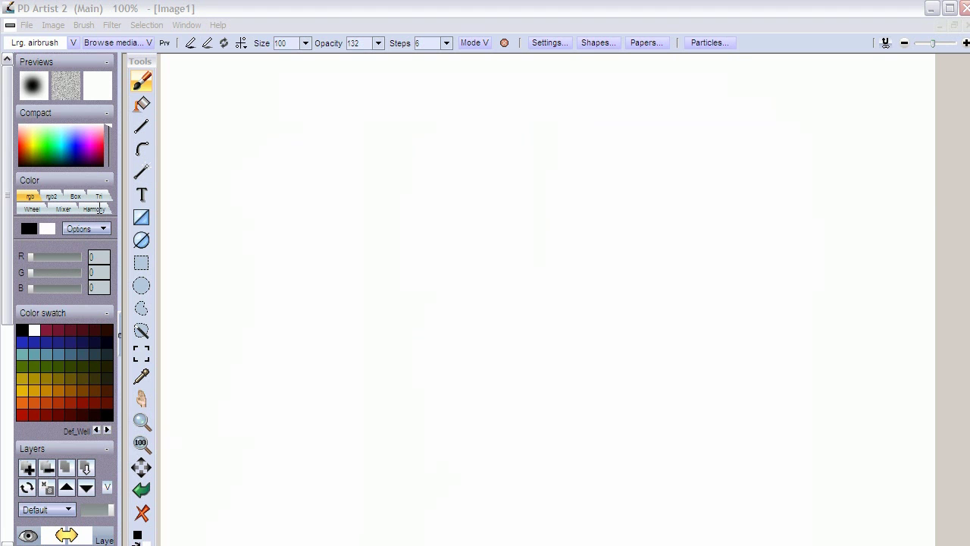
Step: Open a new palette mixer and place it over the upper-left part of the canvas
click(102, 228)
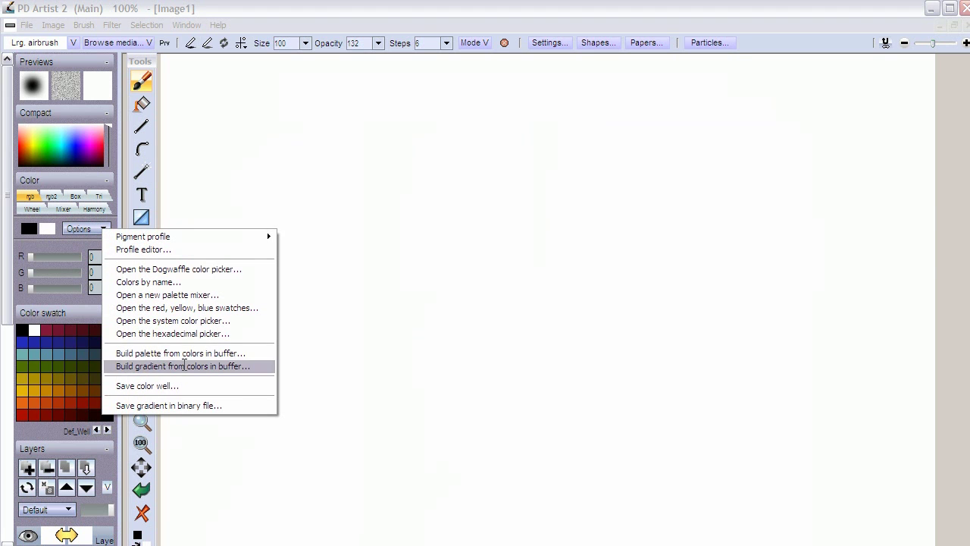
click(162, 295)
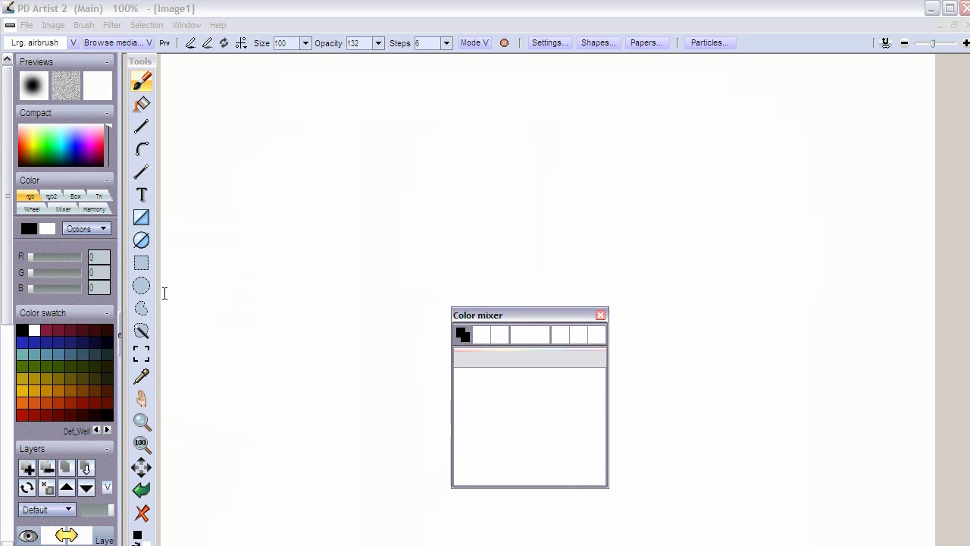
drag(500, 307, 337, 85)
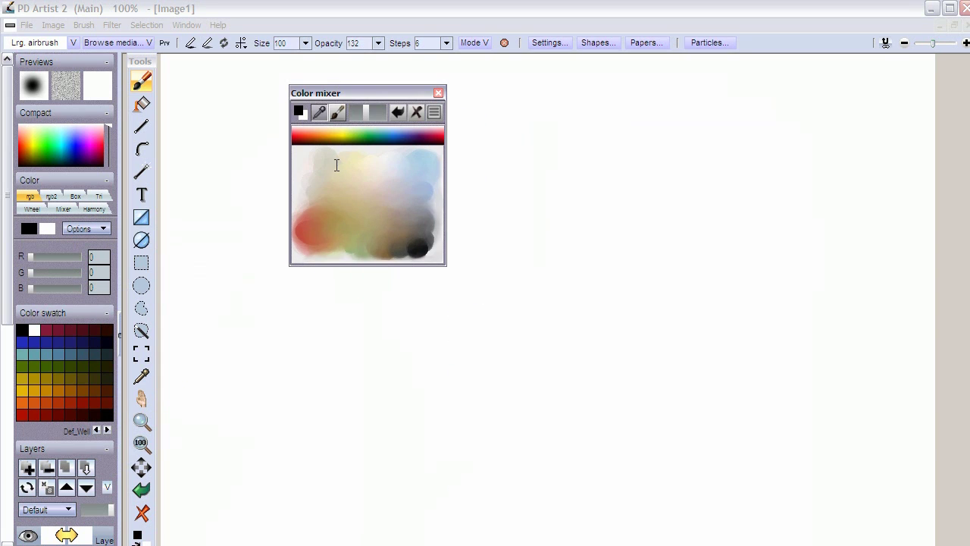
Step: Paint overlapping brown, light blue and pale grey strokes on the canvas using colours sampled from the mixer
click(364, 241)
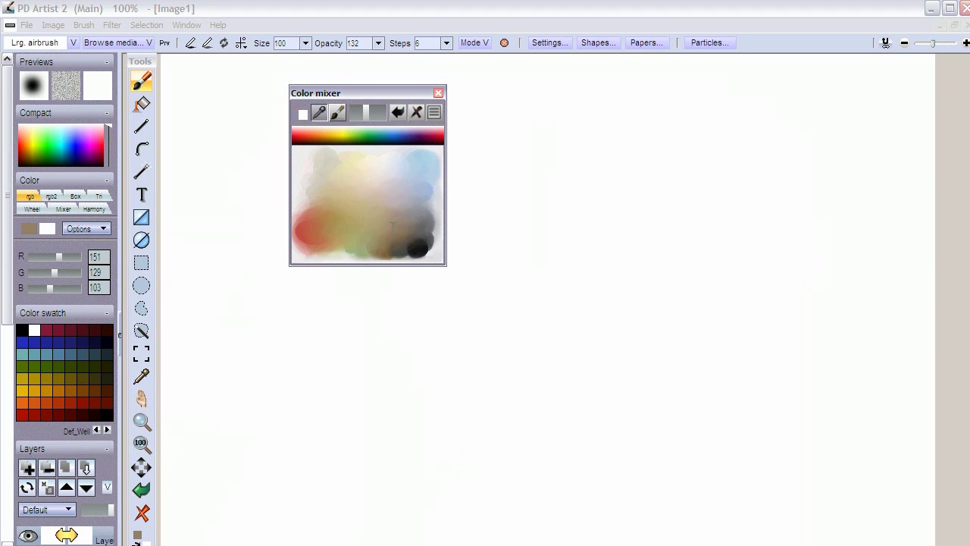
mouse_move(637, 220)
mouse_down()
mouse_move(597, 270)
mouse_move(580, 228)
mouse_move(591, 206)
mouse_move(640, 212)
mouse_move(559, 195)
mouse_up()
click(417, 160)
click(370, 159)
drag(610, 170, 542, 168)
Step: Blend orange into the mixer's palette and paint an orange stroke along the left side of the existing strokes
click(338, 111)
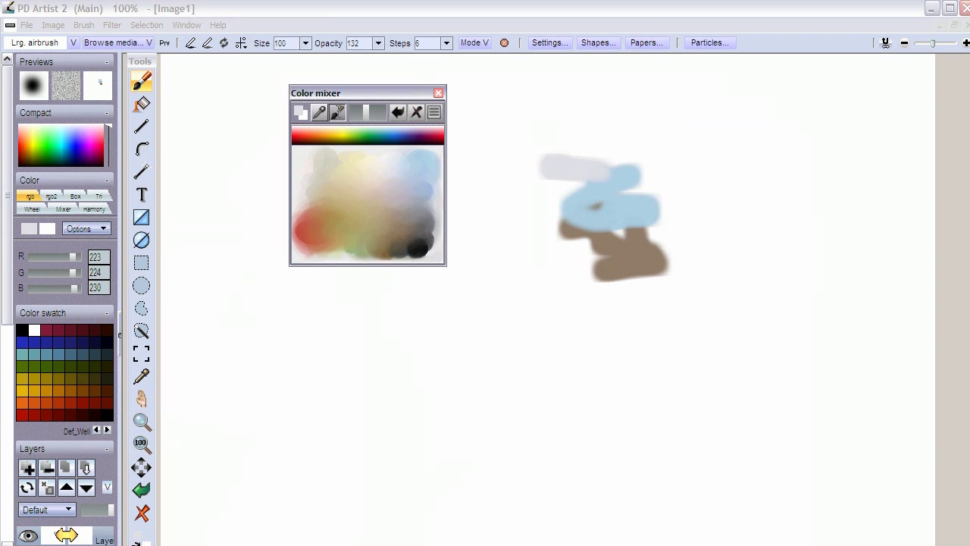
click(324, 138)
mouse_move(340, 191)
mouse_down()
mouse_move(336, 182)
mouse_move(333, 199)
mouse_move(358, 216)
mouse_move(328, 216)
mouse_move(362, 196)
mouse_move(371, 222)
mouse_up()
click(318, 112)
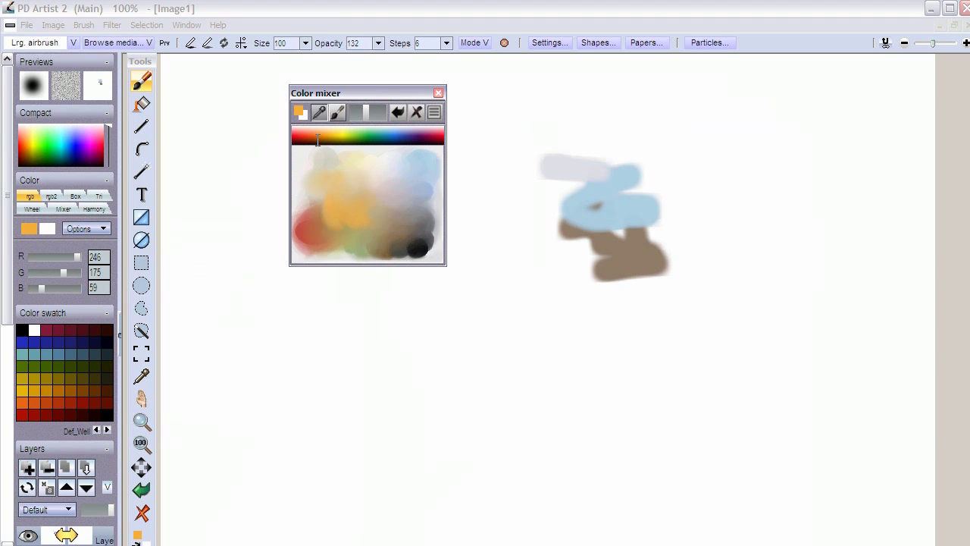
click(331, 203)
mouse_move(573, 178)
mouse_down()
mouse_move(555, 172)
mouse_move(552, 243)
mouse_up()
Step: Load the Earthtones1.mix palette into the colour mixer
click(411, 199)
click(434, 114)
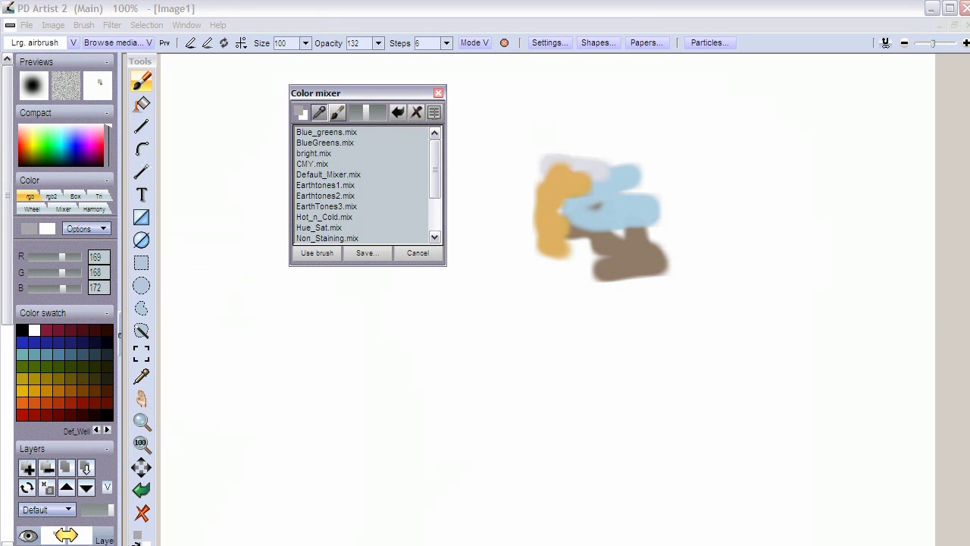
mouse_move(435, 171)
mouse_down()
mouse_move(435, 204)
mouse_move(435, 150)
mouse_up()
double_click(327, 185)
Step: Paint a dark green stroke across the top of the artwork with a colour sampled from the mixer, and close the mixer
click(424, 225)
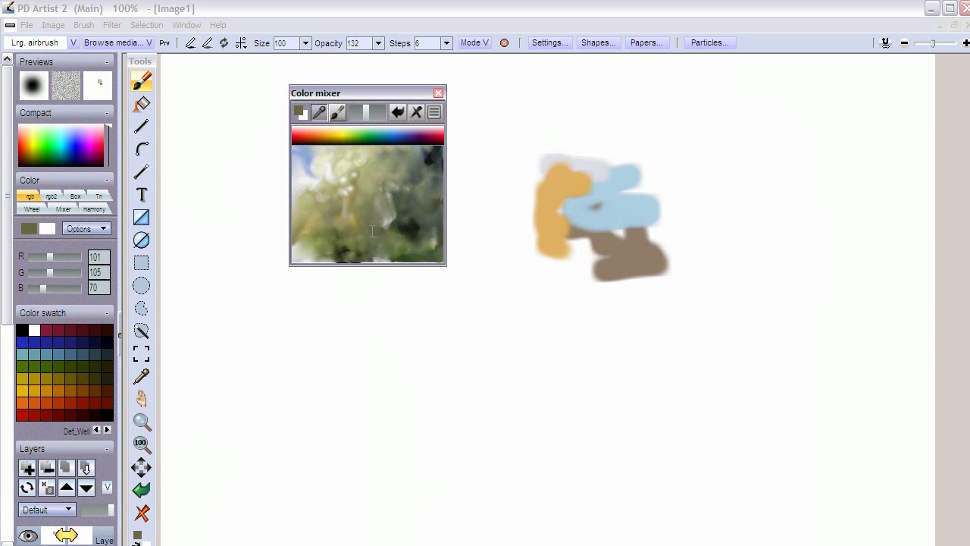
mouse_move(567, 186)
mouse_down()
mouse_move(588, 146)
mouse_move(672, 197)
mouse_up()
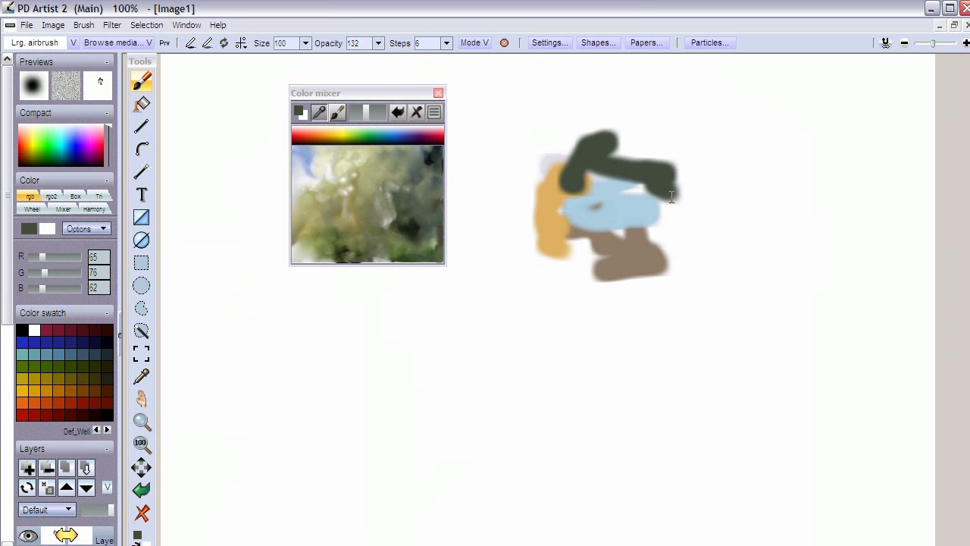
click(439, 93)
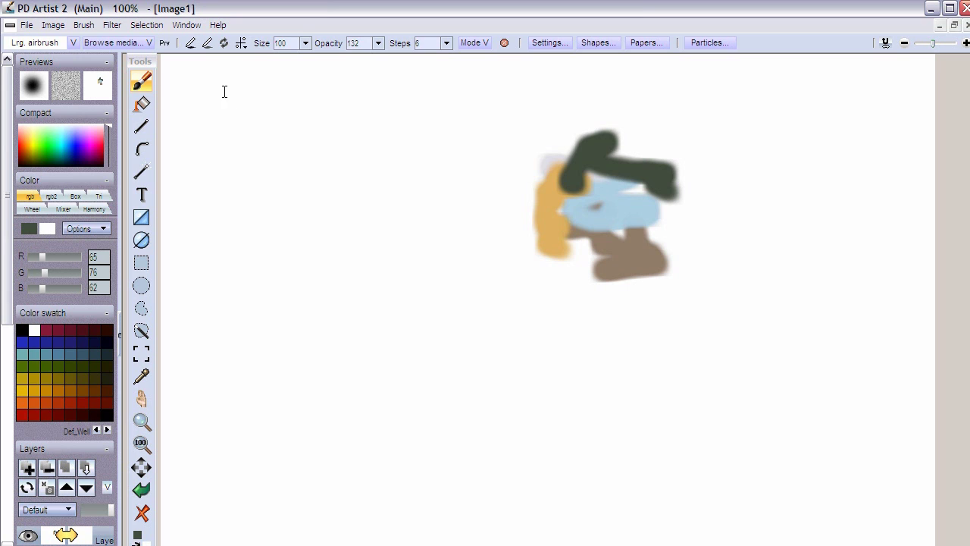
Step: Store the current image in a buffer window and enlarge that window beside the painted strokes
click(53, 24)
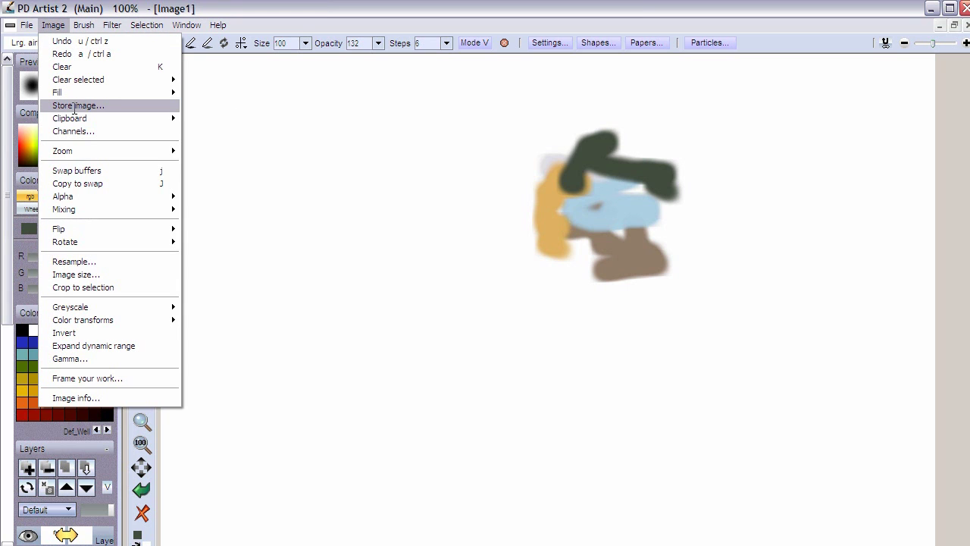
click(75, 106)
drag(47, 37, 297, 94)
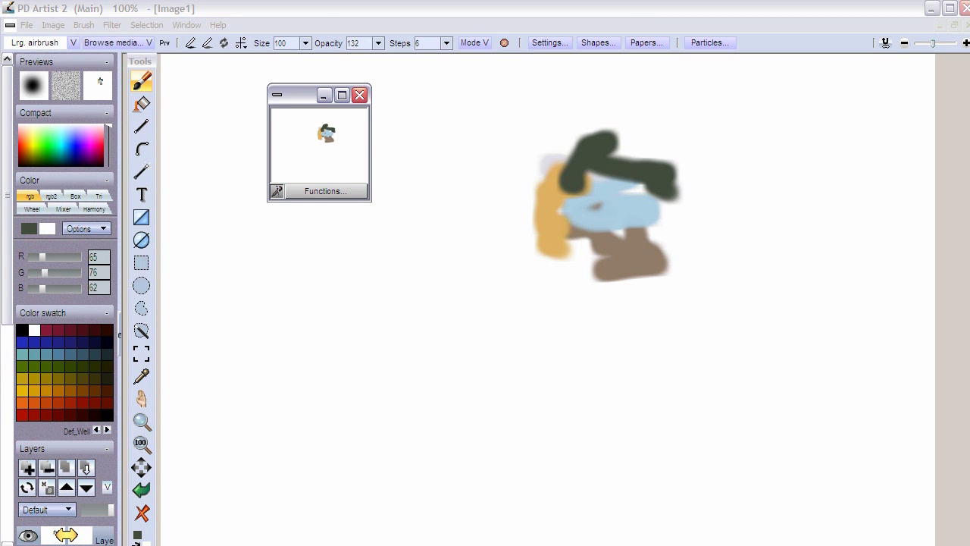
drag(370, 202, 526, 349)
drag(406, 95, 261, 95)
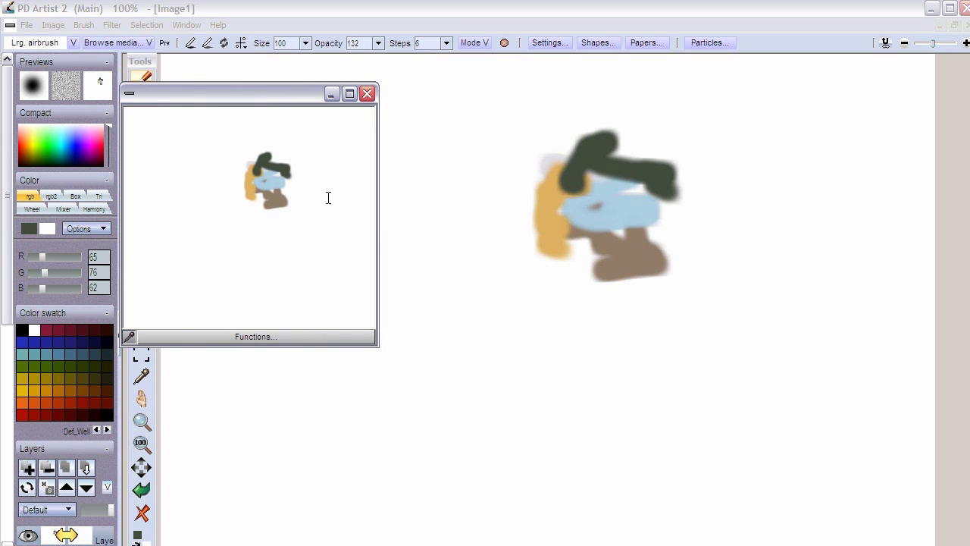
Step: Try sampling colours from the stored image, and close its window
drag(231, 180, 268, 164)
drag(321, 110, 302, 156)
click(346, 147)
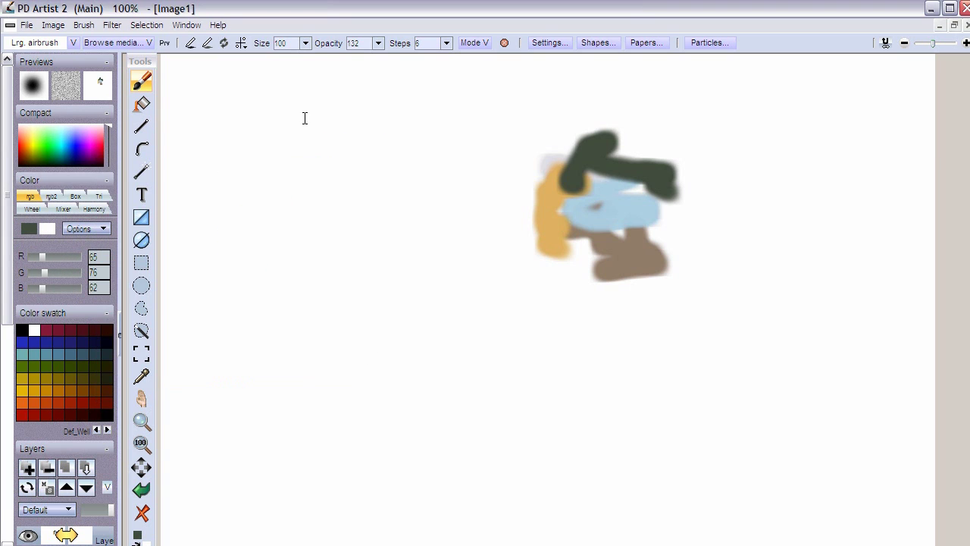
Step: Make a tight rectangular selection around the painted strokes
click(141, 262)
mouse_move(507, 100)
mouse_down()
mouse_move(671, 329)
mouse_move(705, 330)
mouse_move(708, 321)
mouse_up()
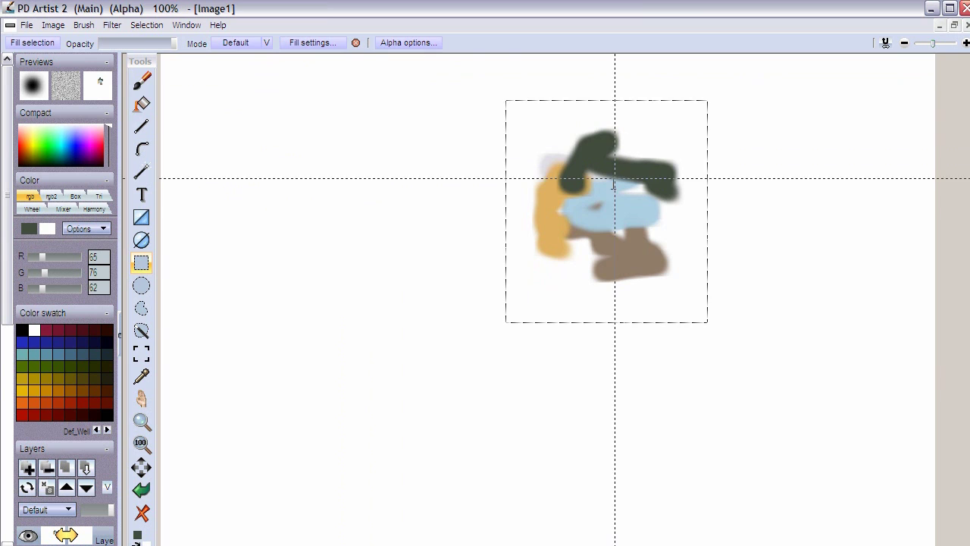
scroll(604, 199, down, 1)
scroll(605, 199, up, 3)
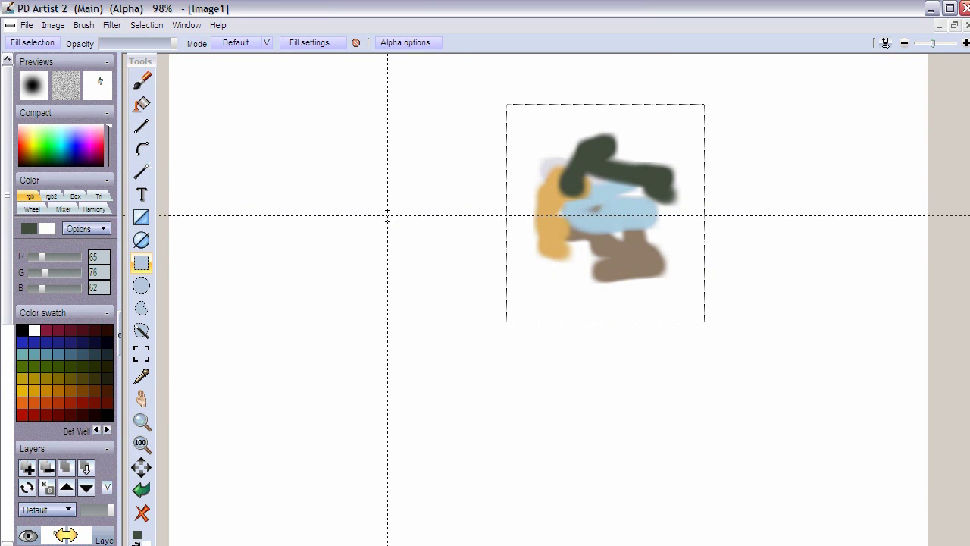
scroll(459, 217, up, 1)
scroll(460, 219, down, 3)
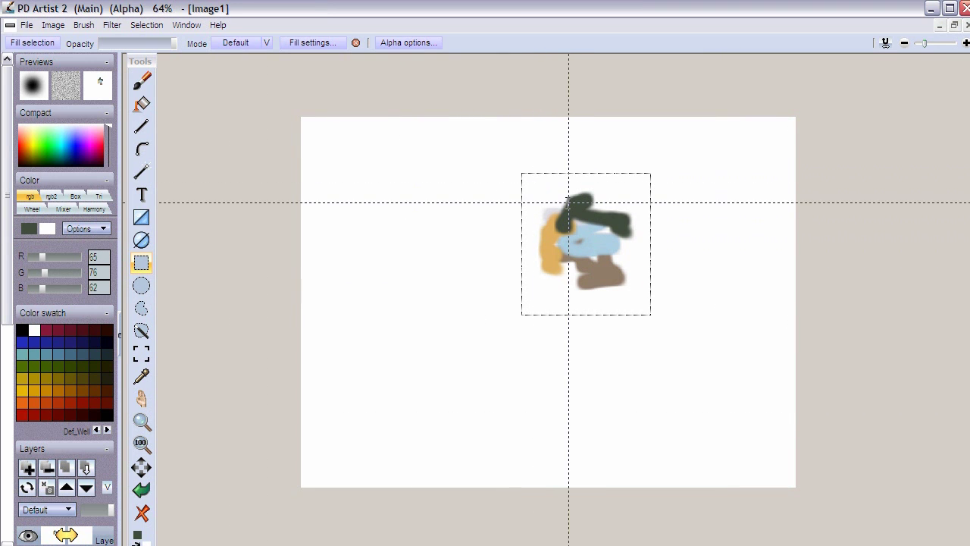
drag(534, 183, 641, 302)
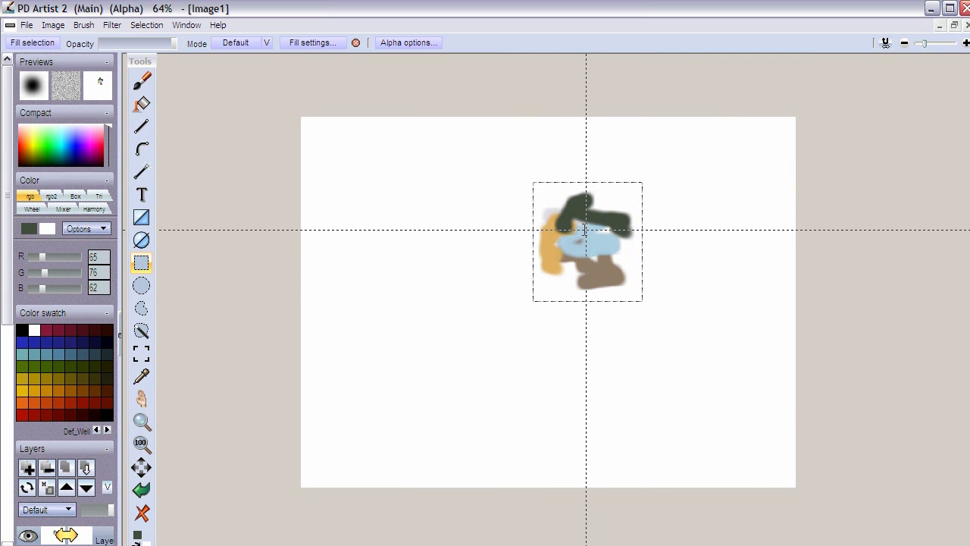
Step: Turn the selected strokes into a custom brush
click(53, 25)
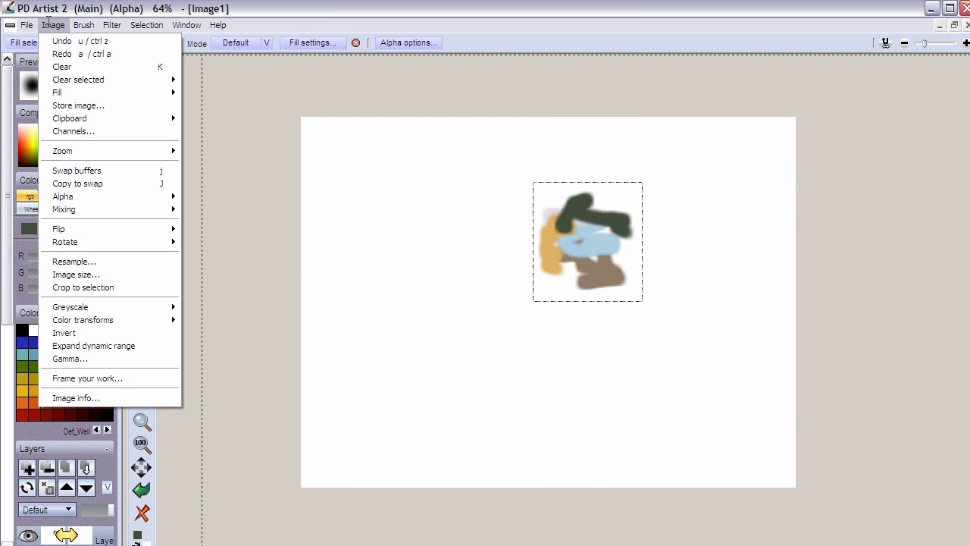
mouse_move(81, 25)
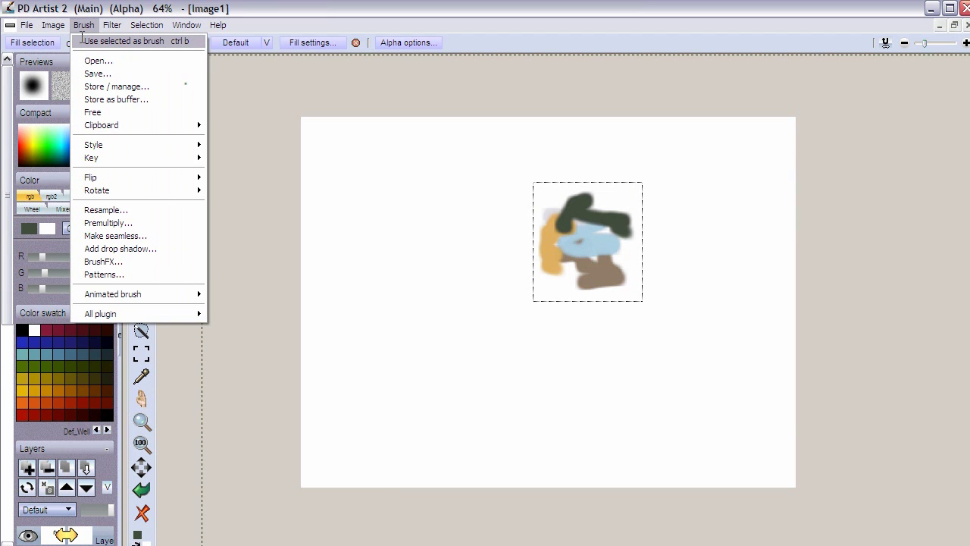
click(82, 38)
Step: Look at the custom brush in the brush store/manage window and close it
click(82, 25)
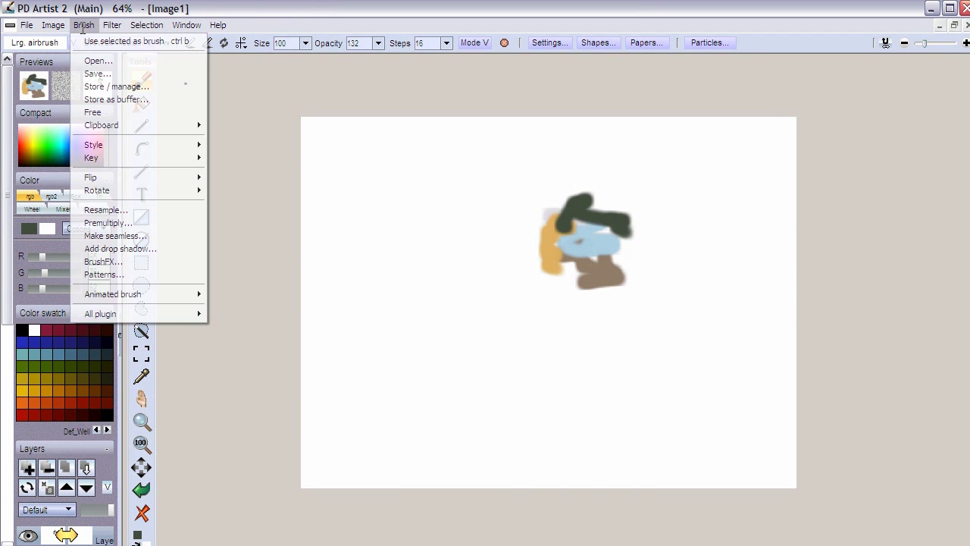
click(109, 85)
mouse_move(110, 55)
mouse_down()
mouse_move(218, 88)
mouse_move(266, 151)
mouse_up()
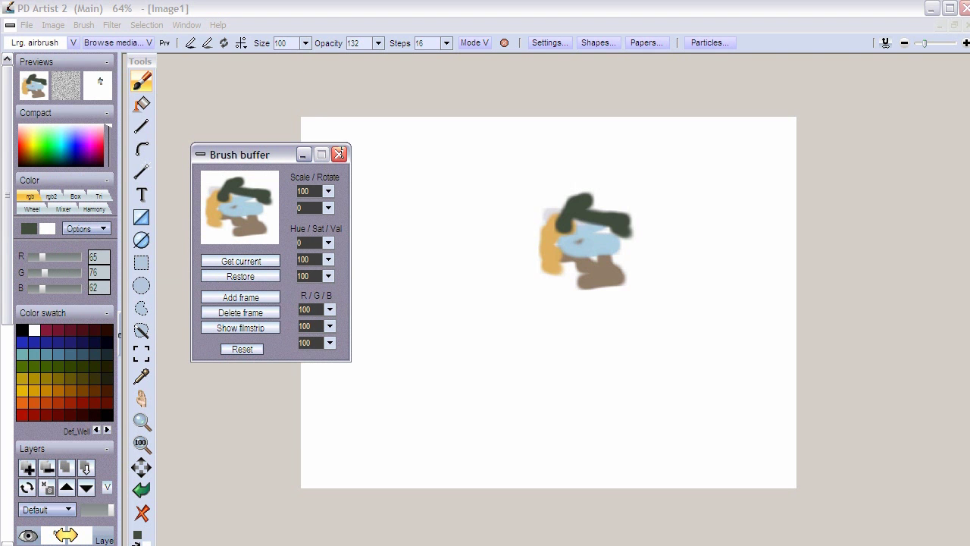
click(338, 154)
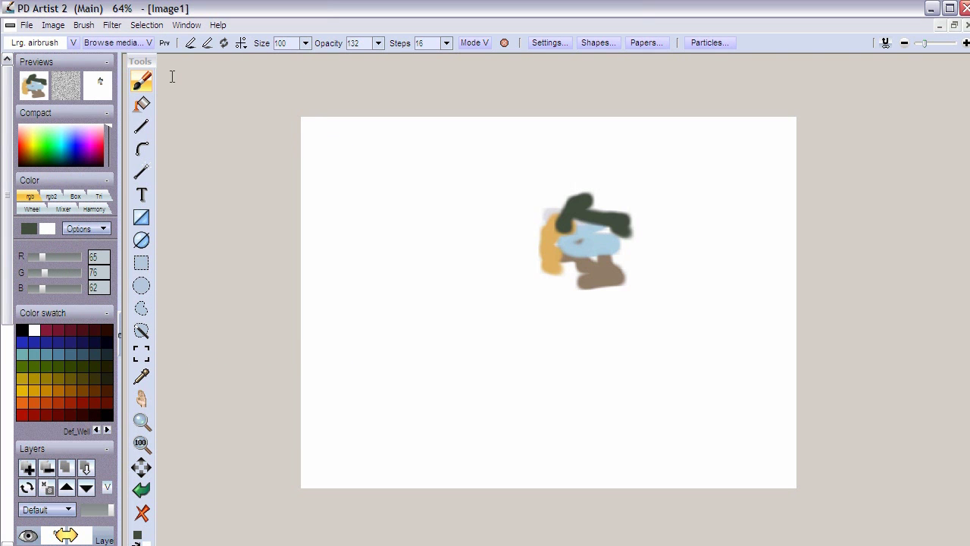
Step: Open the Plugins panel, show its Misc category and place it next to the toolbox
click(88, 26)
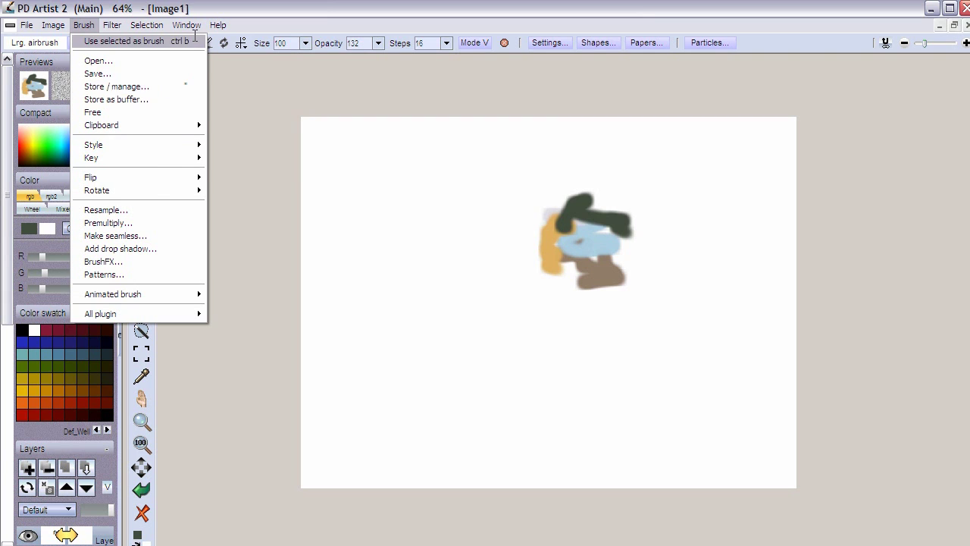
mouse_move(186, 25)
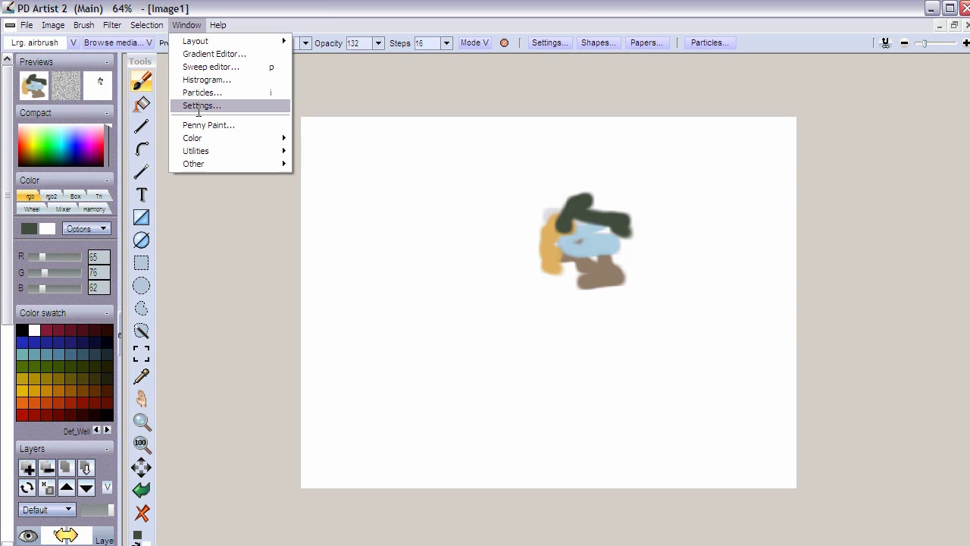
mouse_move(207, 163)
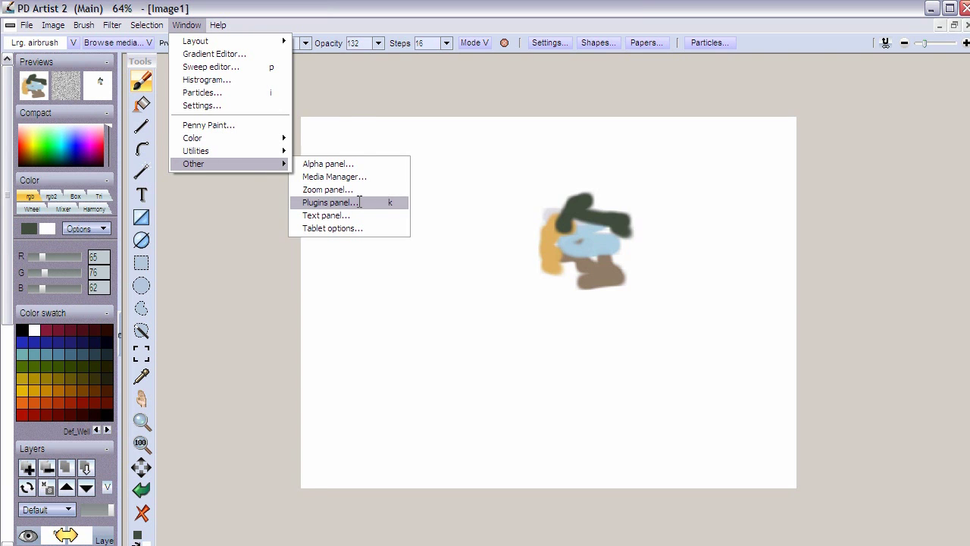
click(358, 203)
click(166, 109)
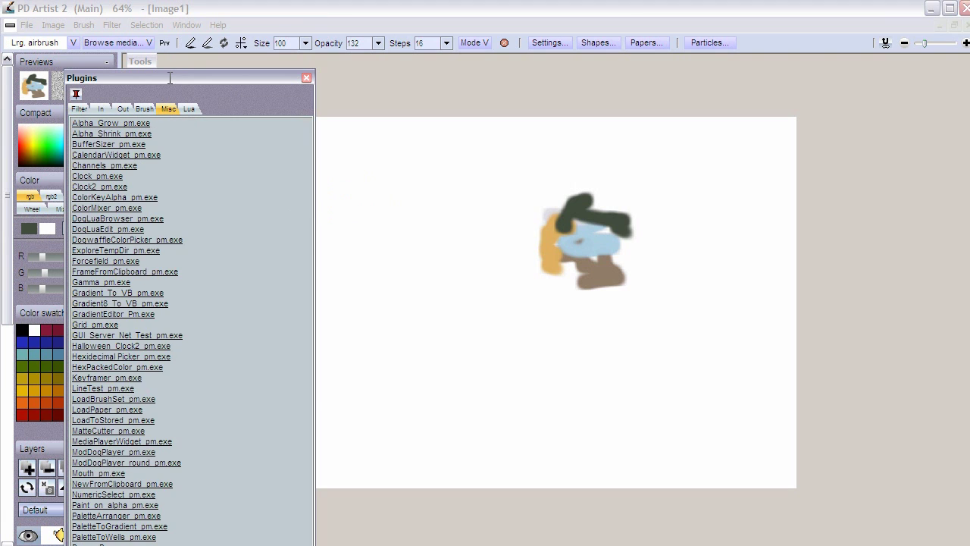
drag(170, 69, 274, 51)
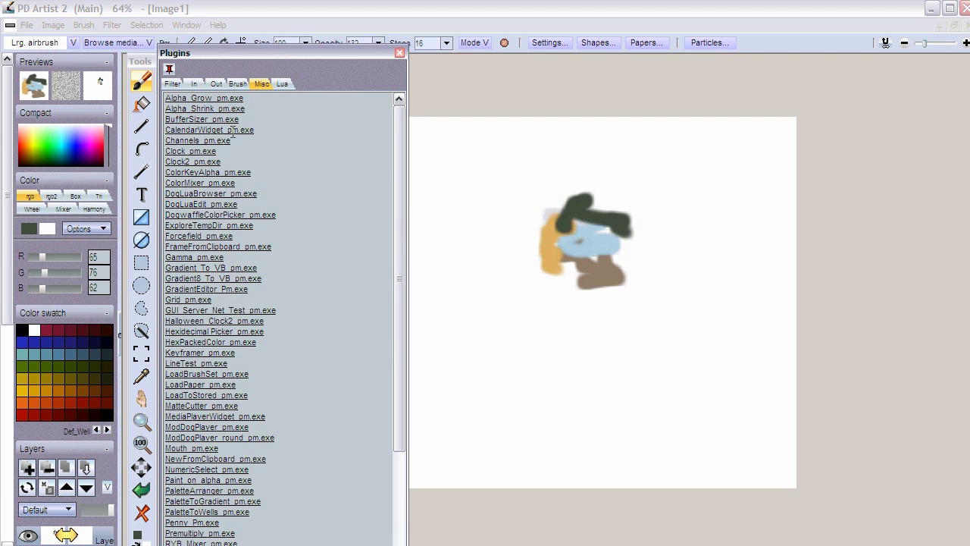
Step: Run the Store_BrushAsBuffer_pm.exe plugin to store the custom brush in a buffer window
scroll(342, 153, down, 3)
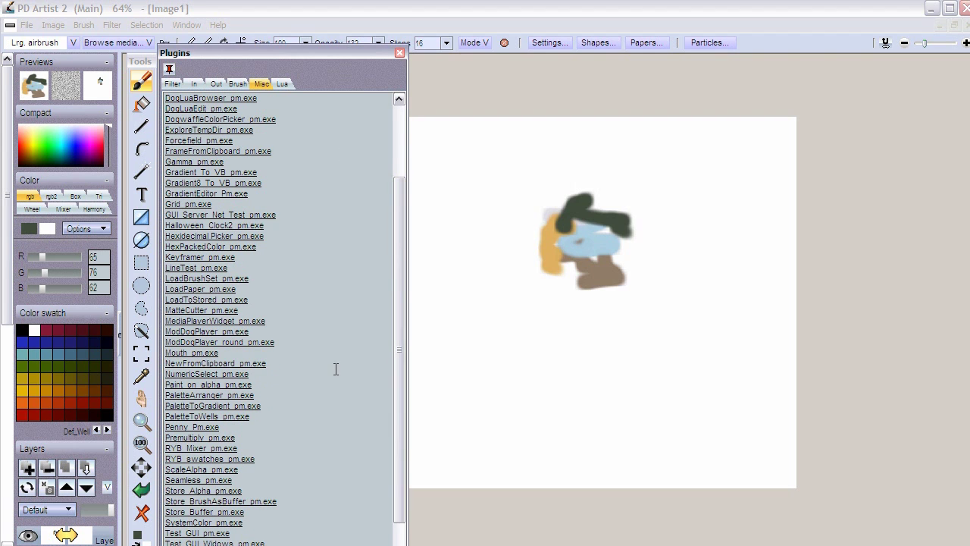
scroll(286, 318, down, 1)
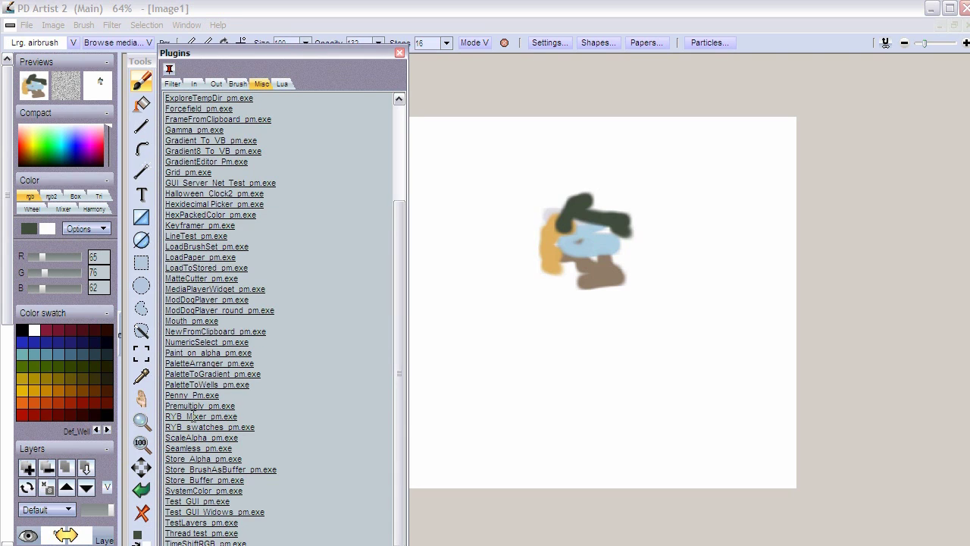
click(200, 470)
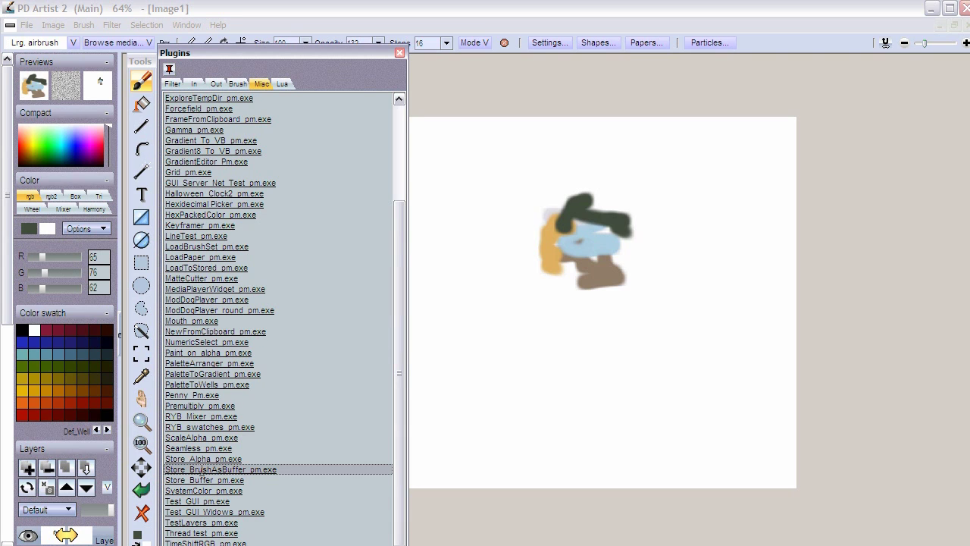
double_click(261, 469)
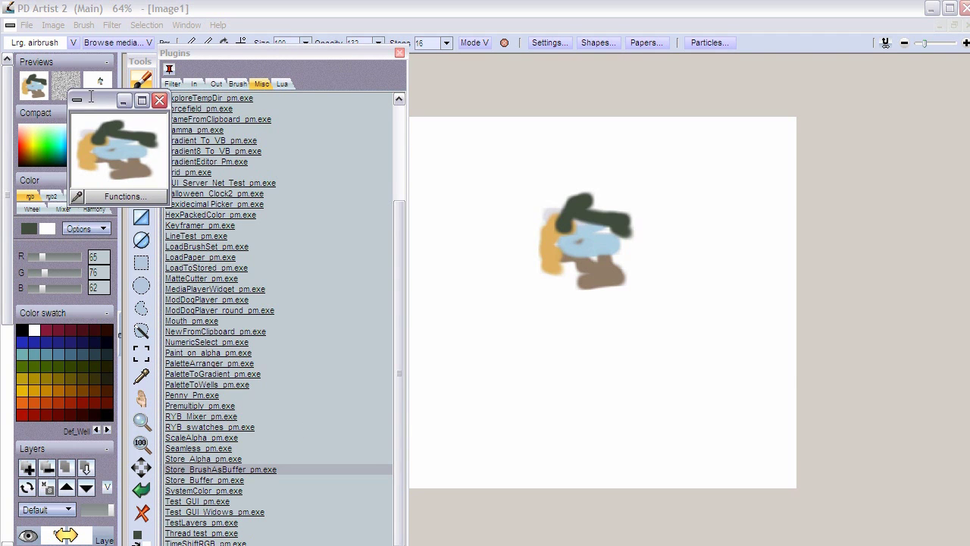
Step: Close the Plugins panel and enlarge the stored brush's buffer window at the canvas's upper-left corner
drag(90, 96, 385, 173)
drag(289, 50, 225, 106)
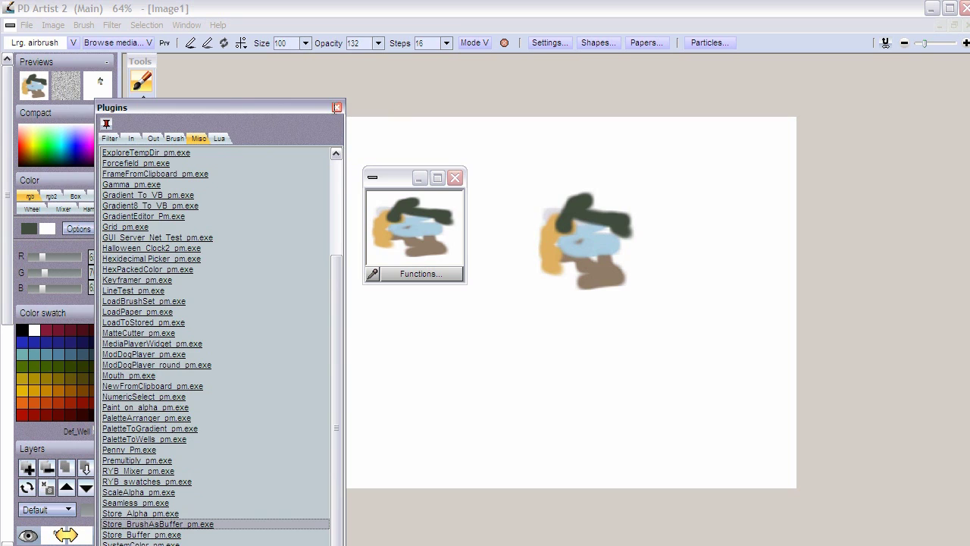
click(338, 106)
drag(401, 180, 219, 96)
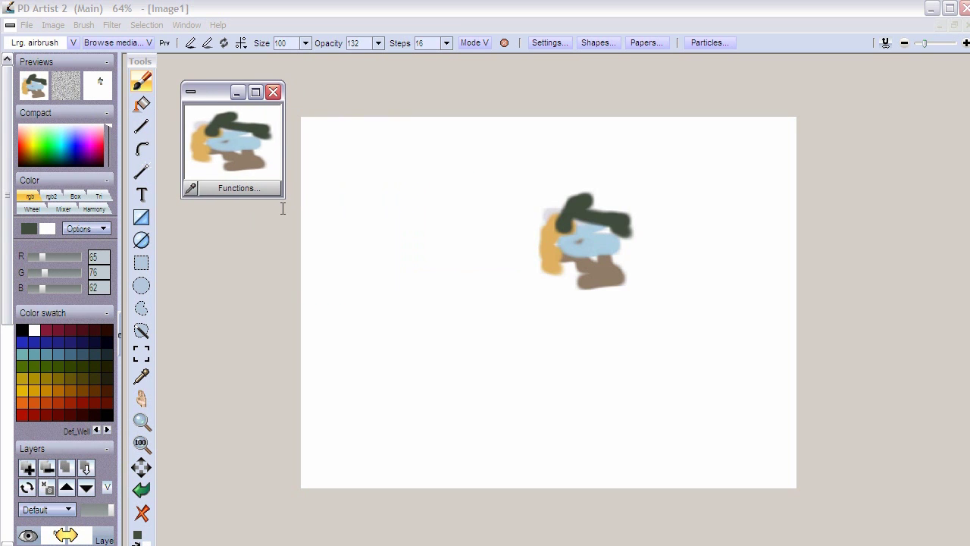
drag(284, 197, 409, 311)
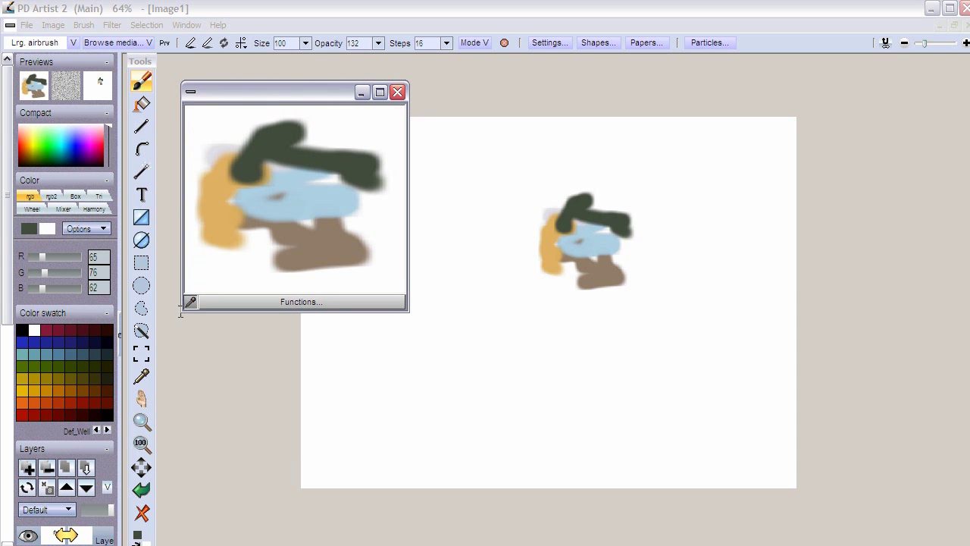
Step: Move the brush's buffer window beside the canvas's upper-right corner and paint a trial stroke with the custom brush
drag(224, 93, 760, 86)
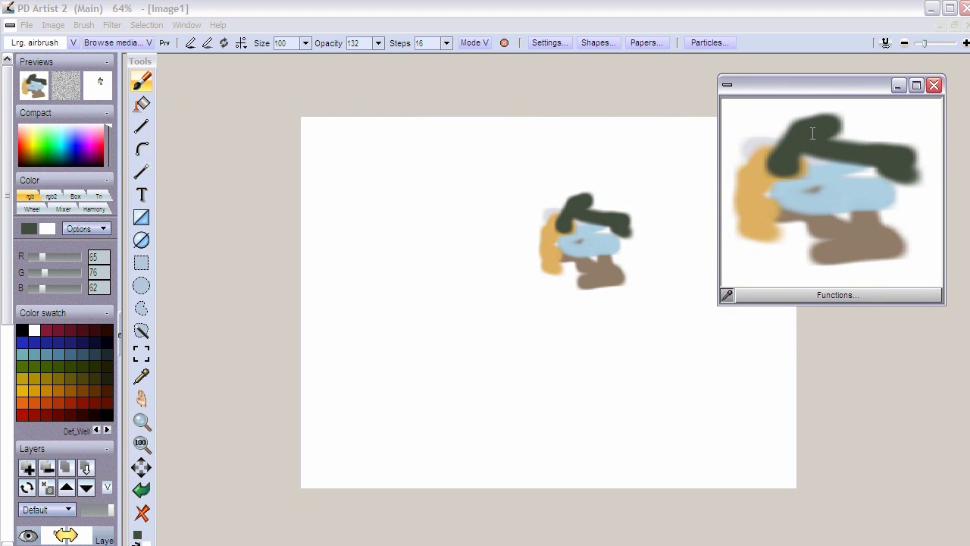
mouse_move(713, 131)
mouse_down()
mouse_move(598, 147)
mouse_move(438, 195)
mouse_move(530, 205)
mouse_move(539, 224)
mouse_move(431, 235)
mouse_move(534, 285)
mouse_up()
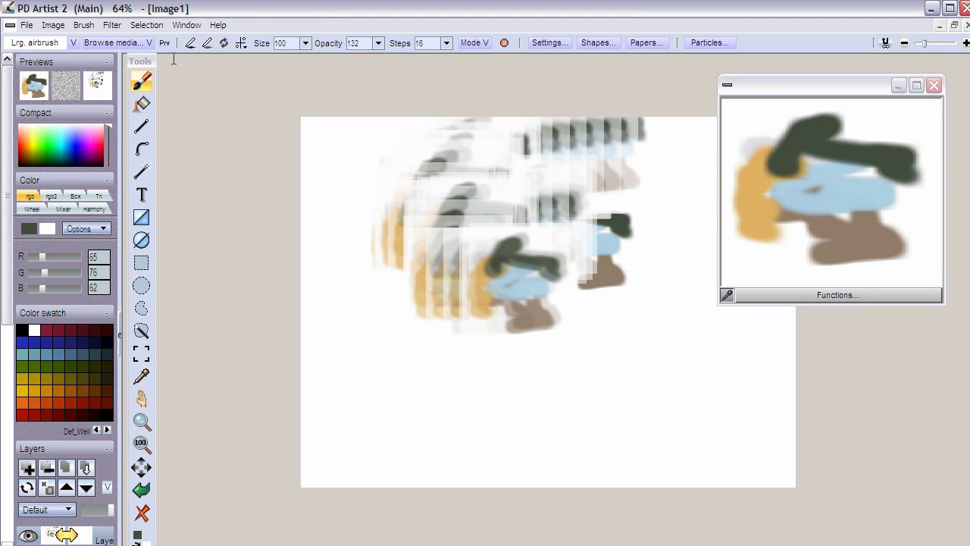
Step: Switch from the custom brush to a regular brush and load the Airbrush 50 preset from the Airbrush category
click(549, 43)
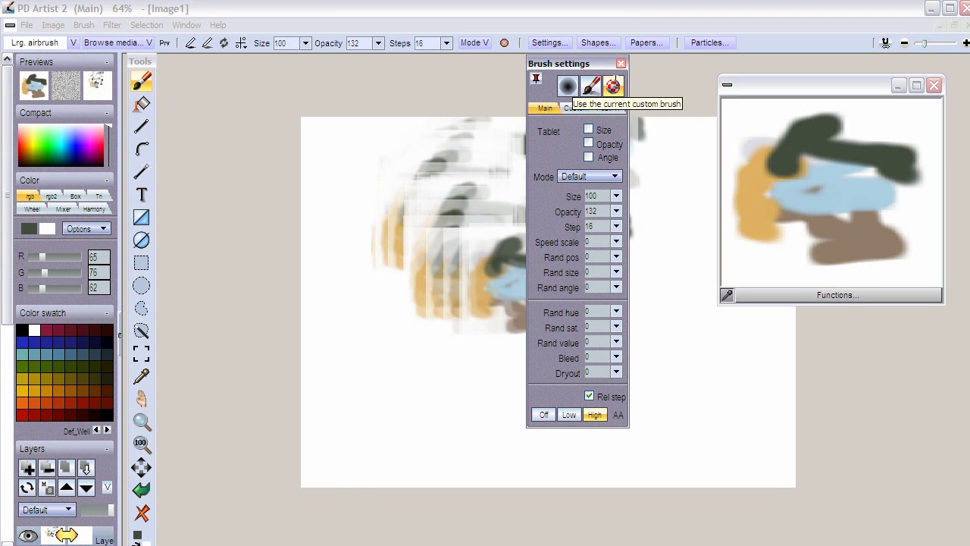
click(591, 86)
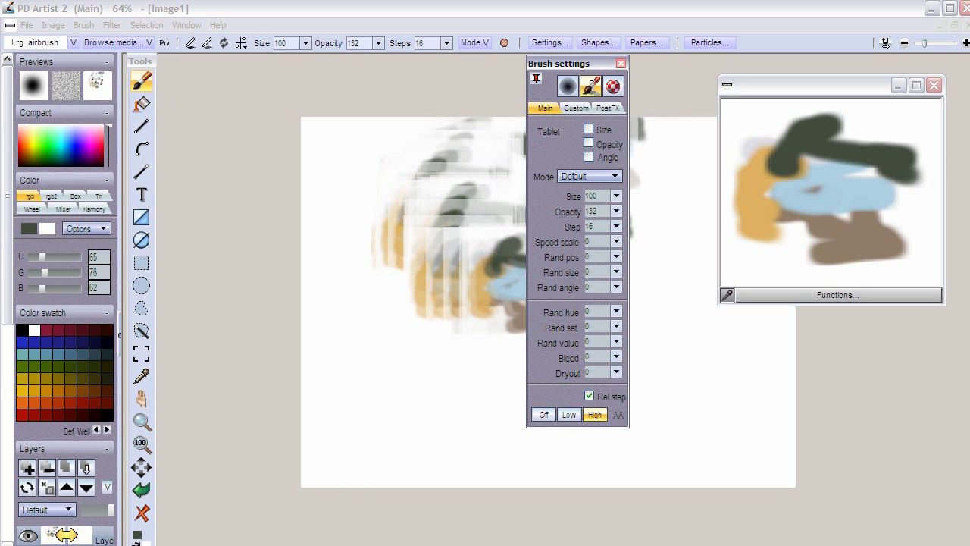
click(121, 43)
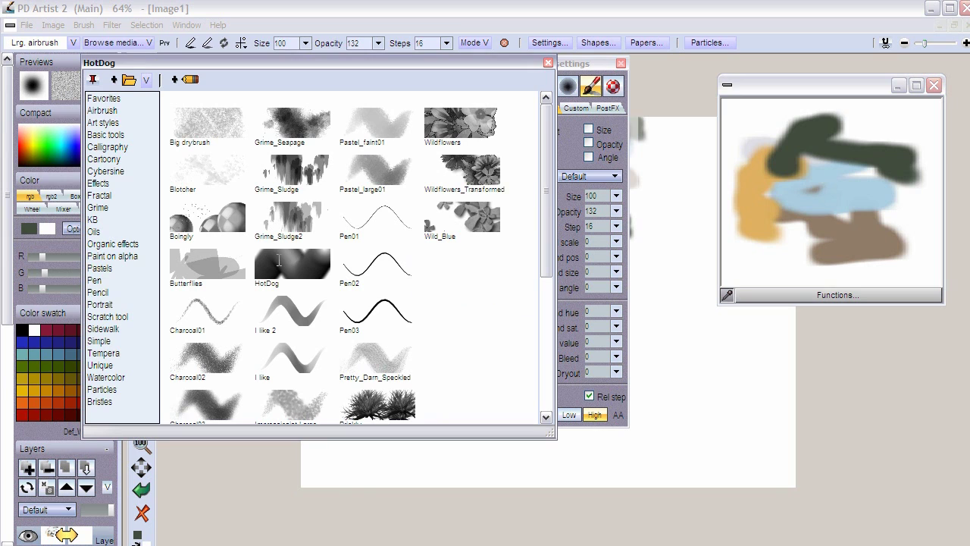
click(102, 110)
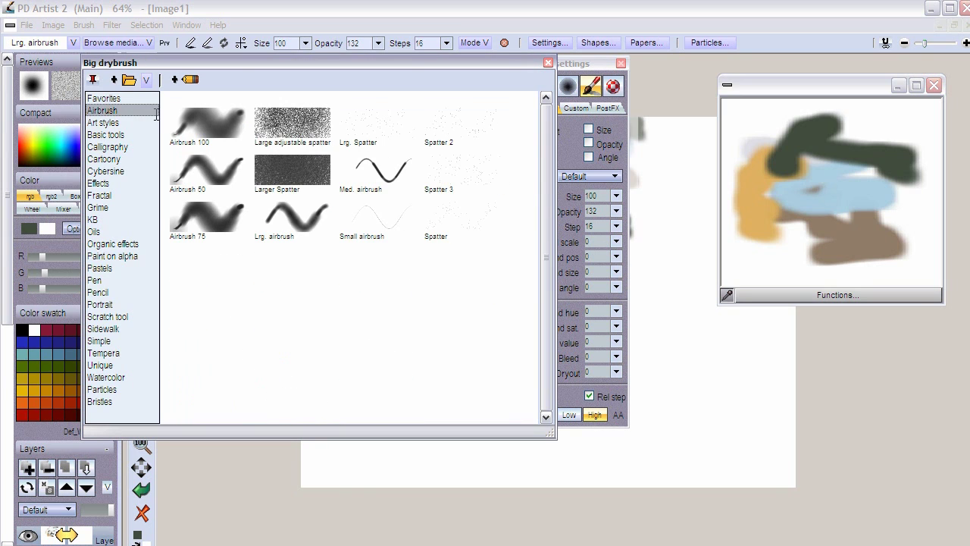
double_click(219, 161)
Step: Paint dark green, light blue and ochre strokes on the canvas with colours sampled from the buffer window, and close the brush settings
mouse_move(369, 201)
mouse_down()
mouse_move(472, 250)
mouse_move(470, 371)
mouse_up()
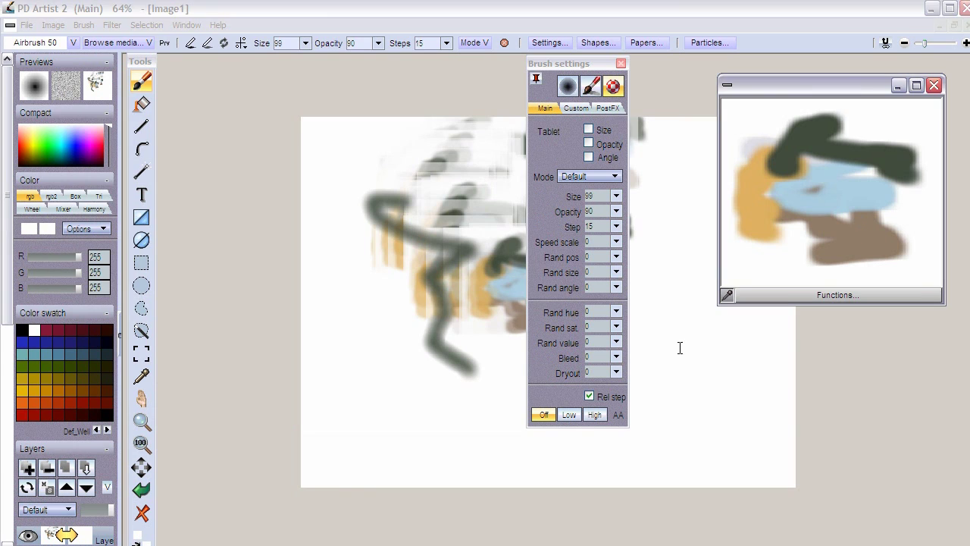
mouse_move(668, 229)
mouse_down()
mouse_move(687, 325)
mouse_move(679, 368)
mouse_up()
click(620, 62)
click(730, 220)
mouse_move(625, 221)
mouse_down()
mouse_move(589, 288)
mouse_move(606, 368)
mouse_up()
Step: Look through the brush commands and park the buffer window past the canvas's upper-right corner
drag(808, 91, 141, 171)
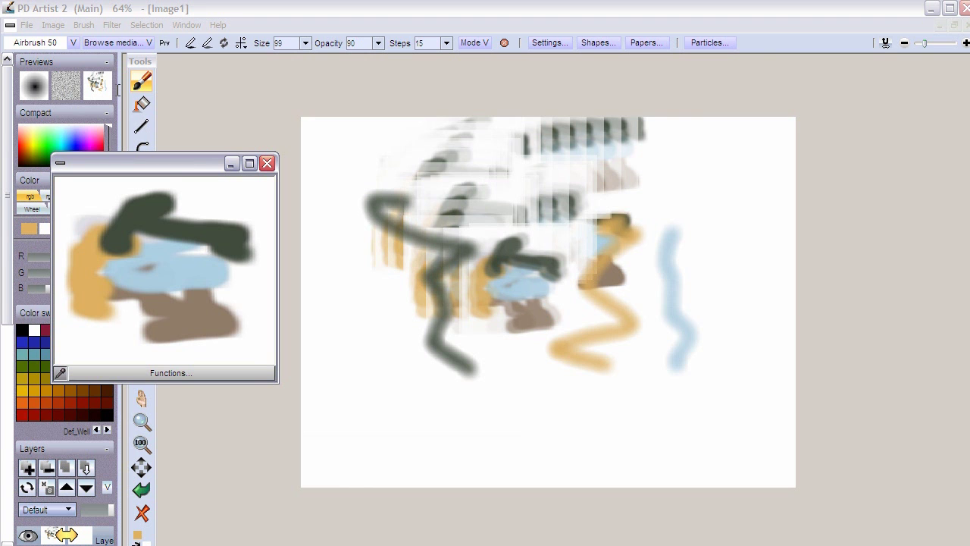
click(84, 25)
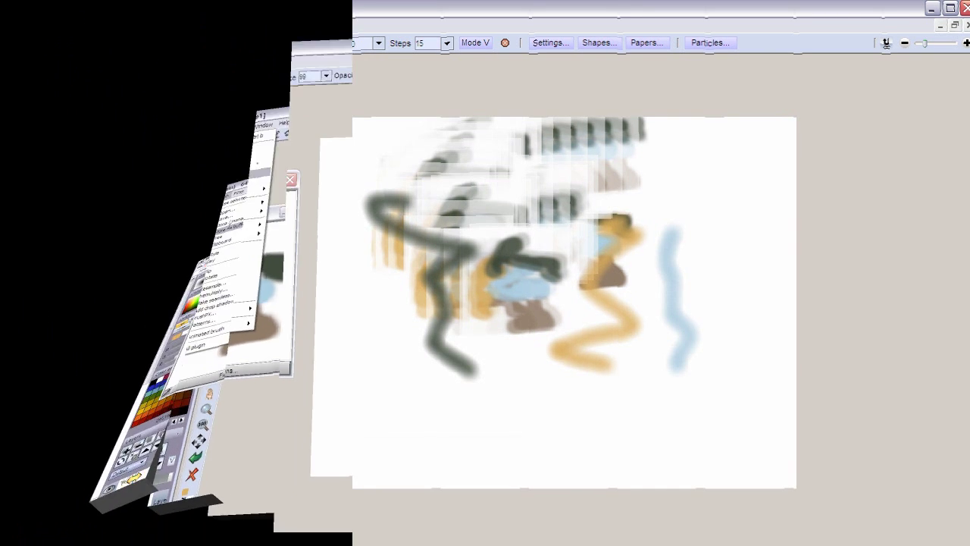
drag(265, 230, 181, 242)
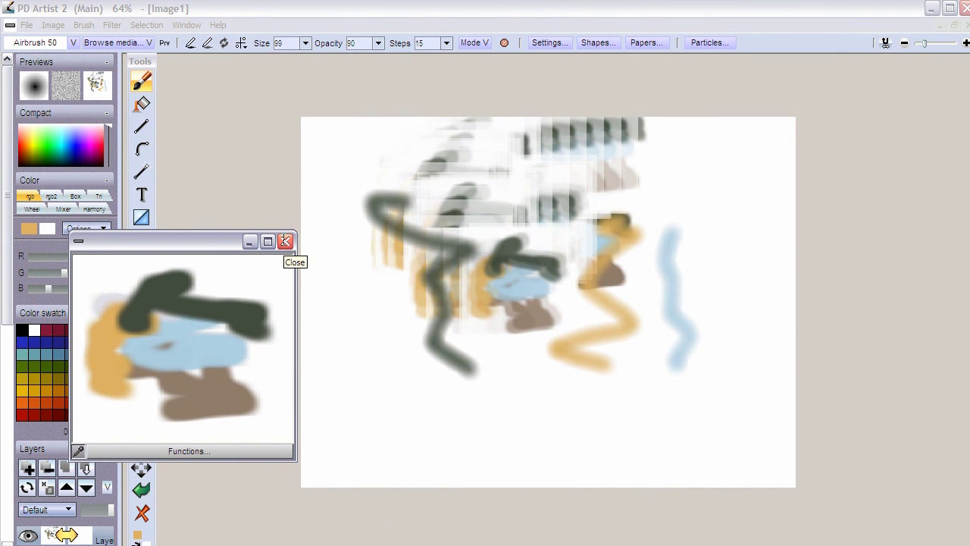
drag(207, 244, 878, 76)
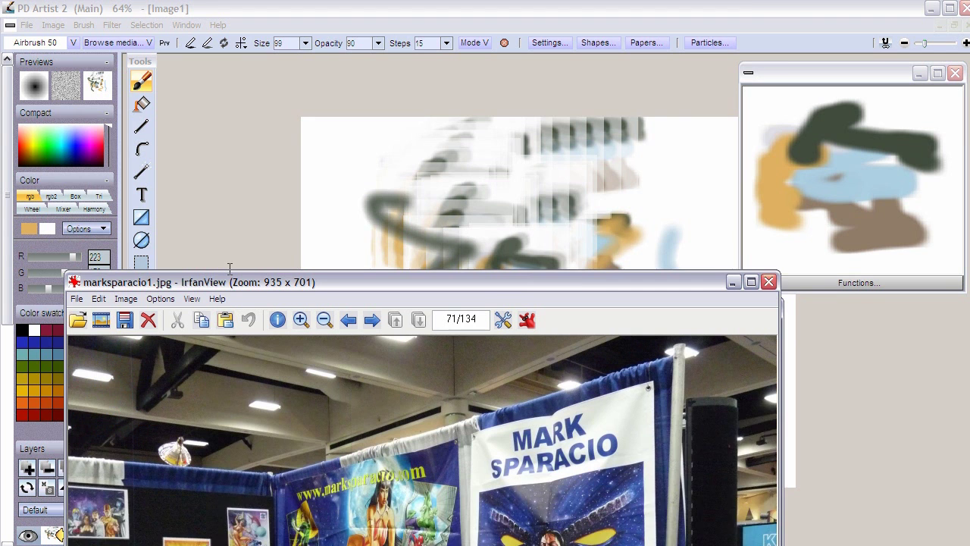
Step: Switch to IrfanView, look at the first convention booth photo and close it
drag(232, 277, 205, 1)
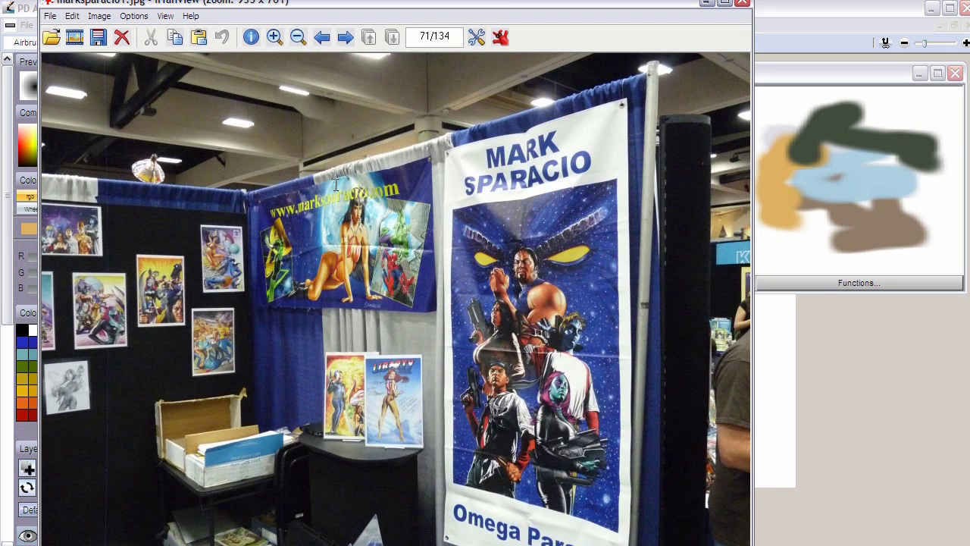
drag(205, 1, 226, 1)
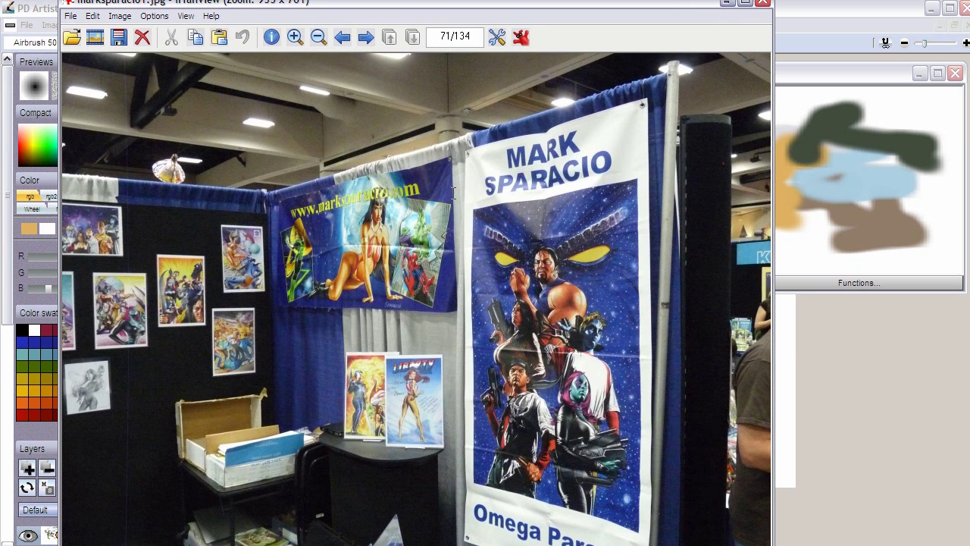
drag(677, 4, 654, 28)
key(Escape)
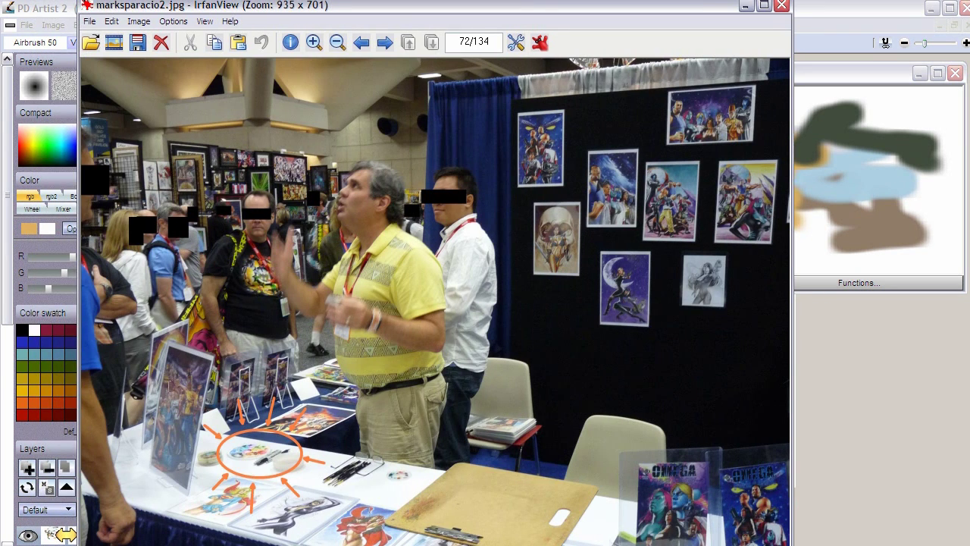
Step: Zoom in on the circled paint palette on the table in the second booth photo
drag(168, 430, 324, 517)
click(255, 453)
drag(389, 245, 595, 418)
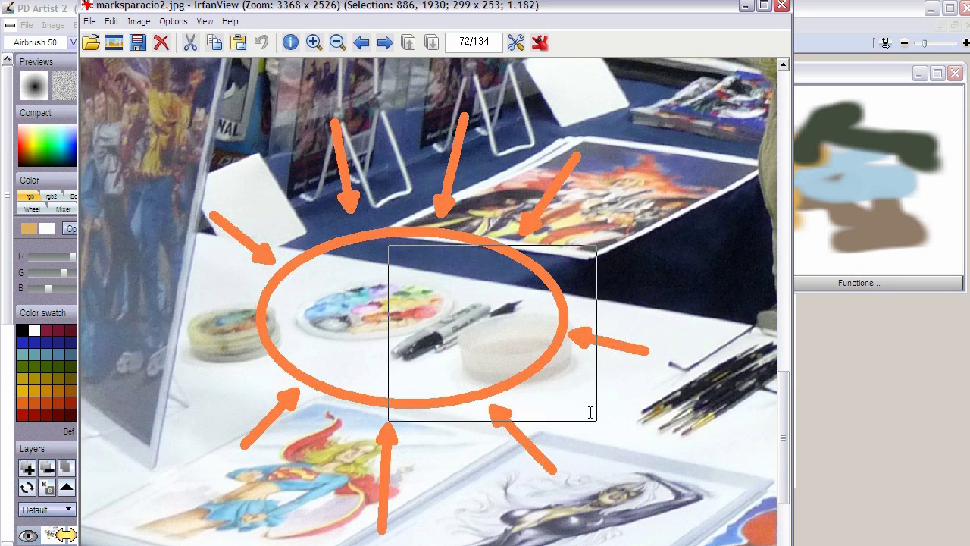
drag(160, 181, 628, 467)
click(380, 322)
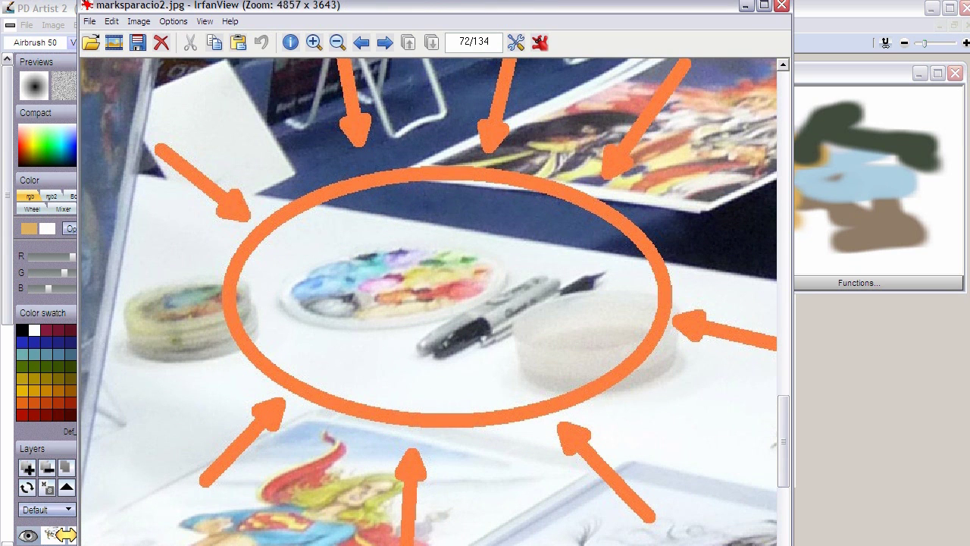
Step: Auto-adjust the colours of colorpalette1.jpg in IrfanView
drag(484, 272, 418, 12)
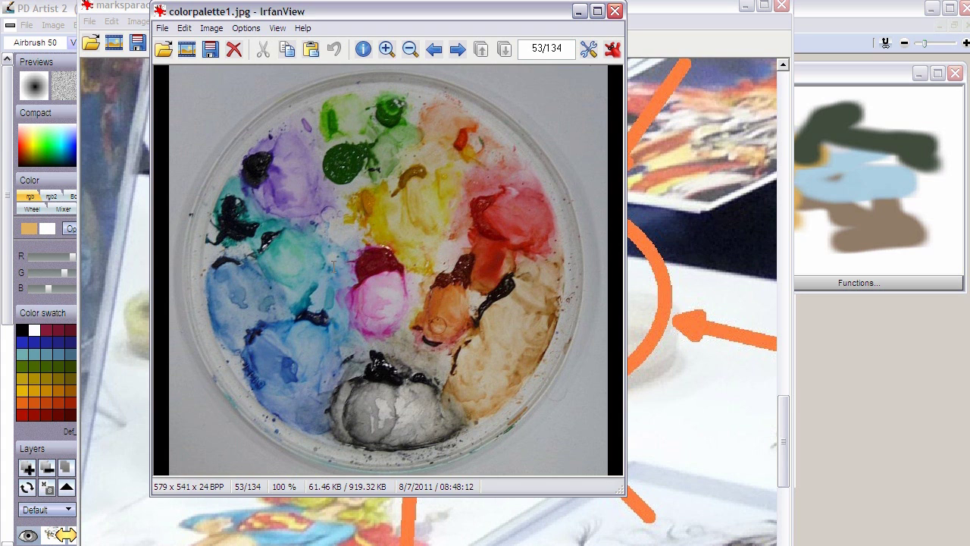
key(shift+u)
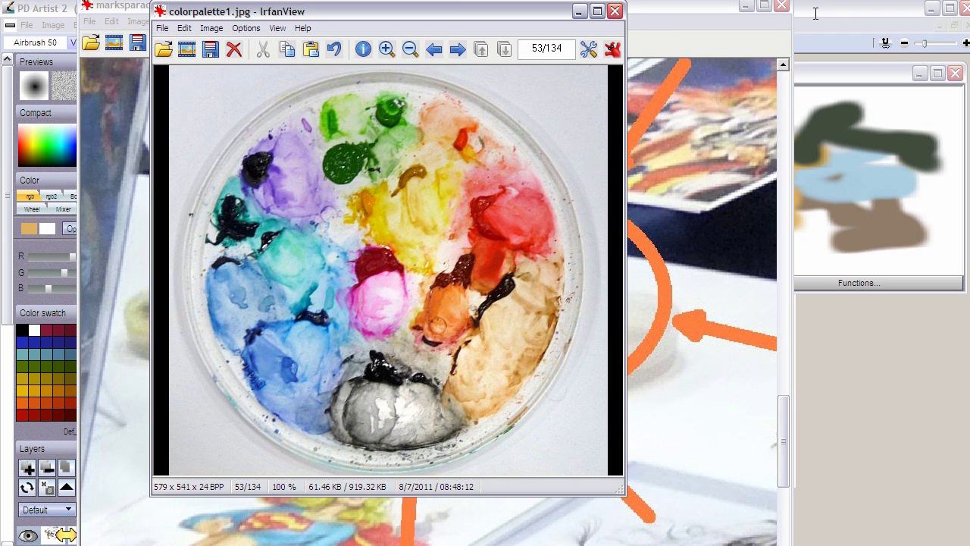
Step: Switch back to PD Artist and paste the copied palette picture so that it replaces the existing image
click(816, 14)
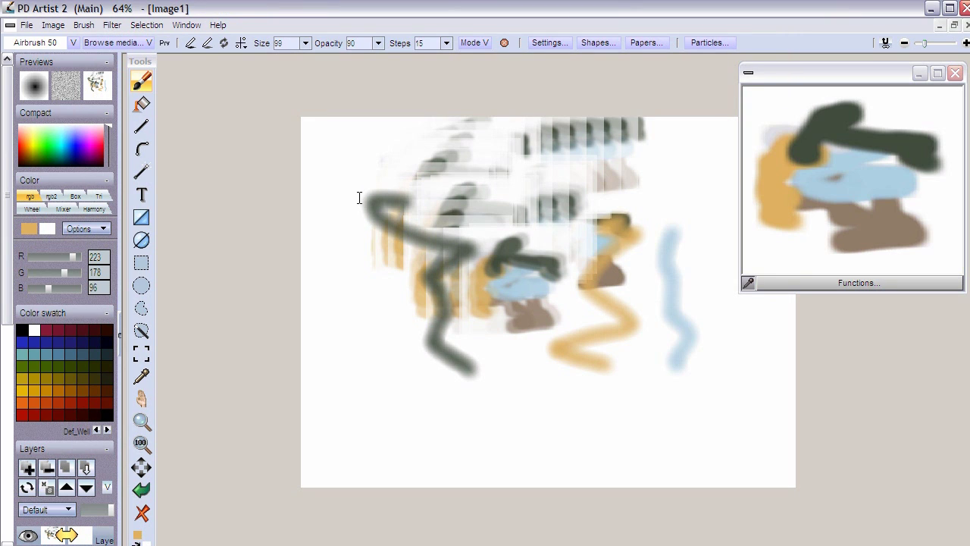
key(ctrl+v)
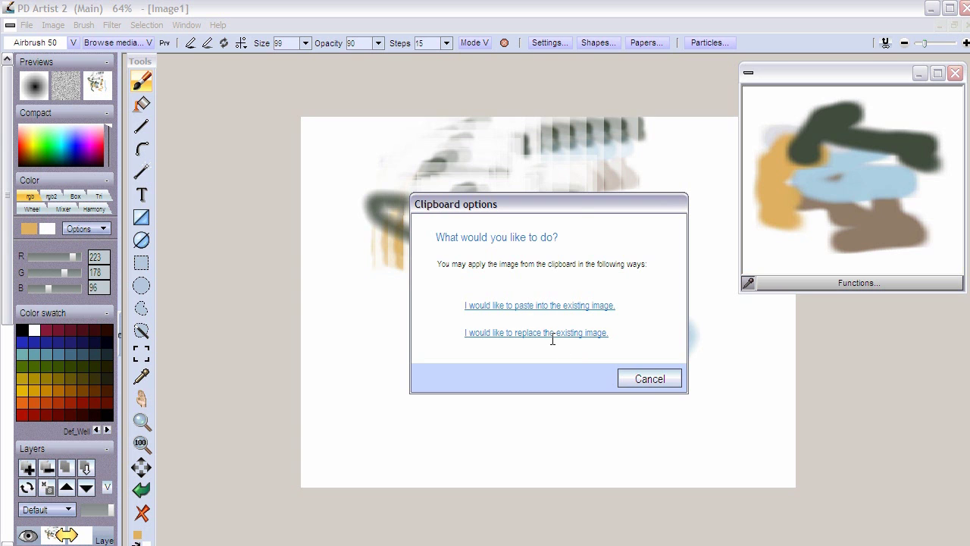
click(529, 333)
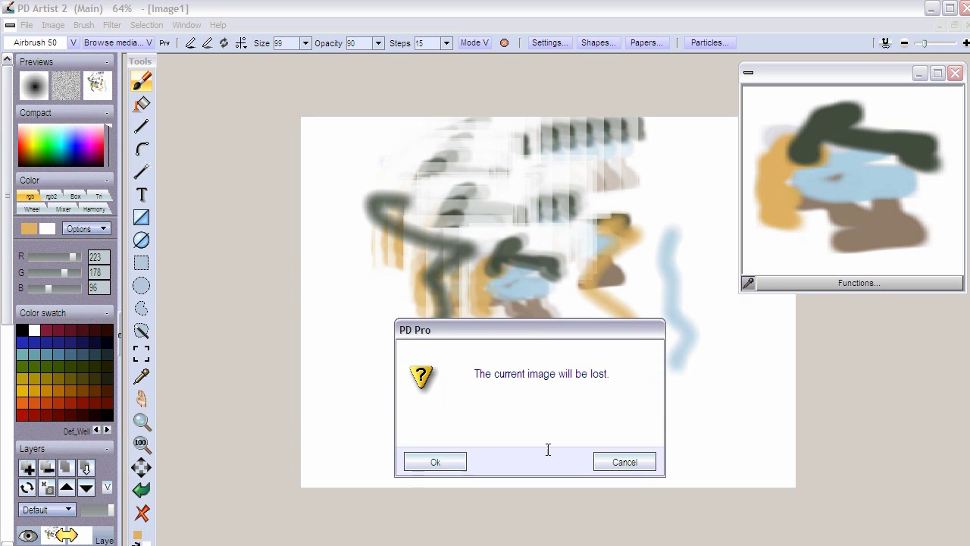
click(448, 466)
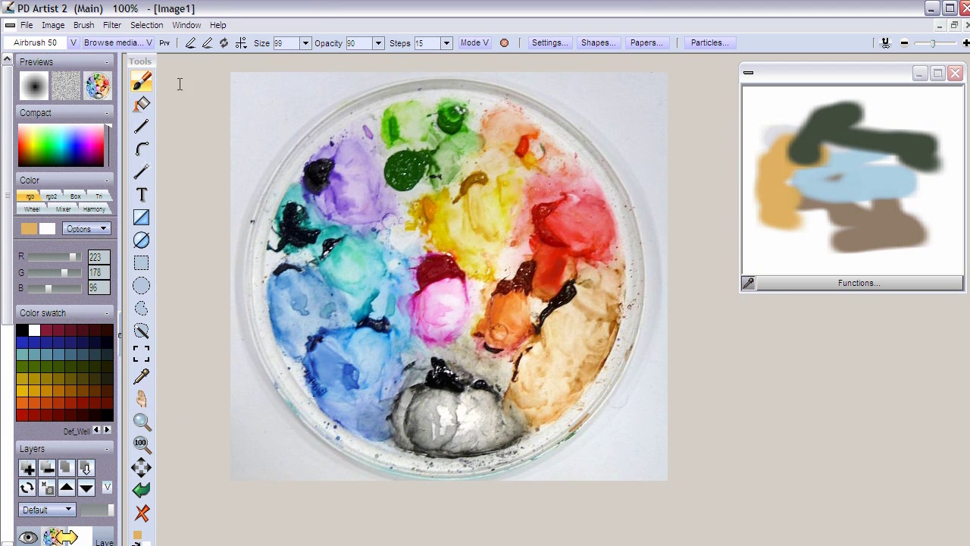
Step: Store the palette image in a buffer window and enlarge that window over the image's lower-left part
click(53, 25)
click(78, 105)
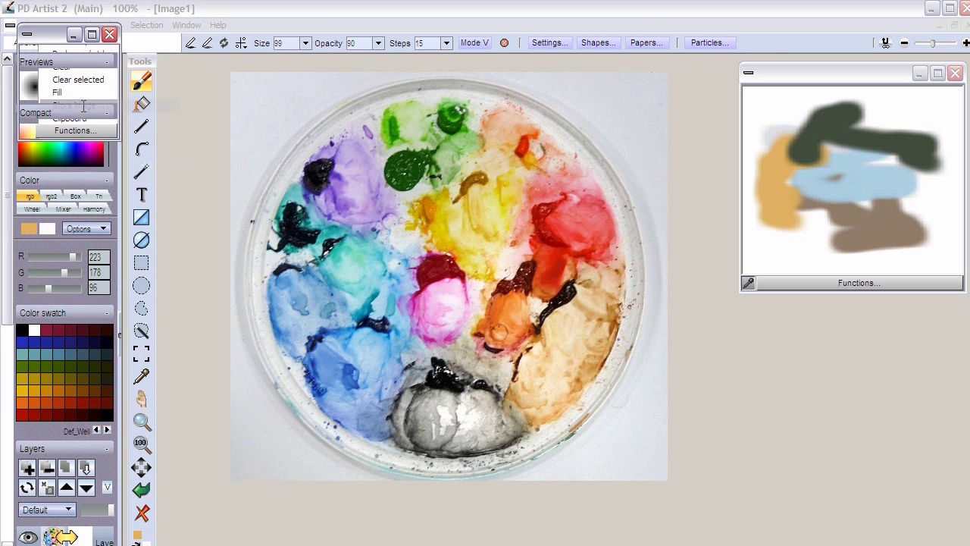
drag(100, 79, 223, 248)
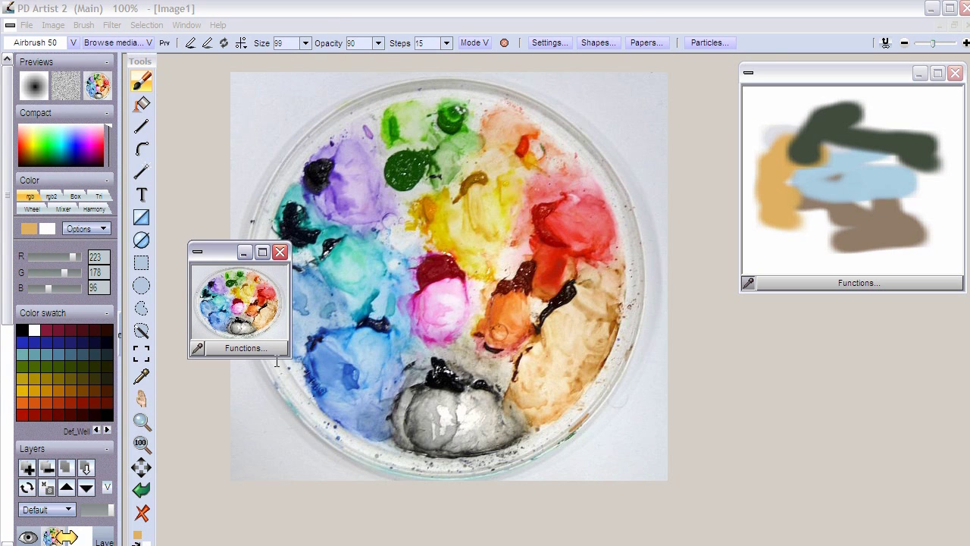
drag(291, 357, 431, 493)
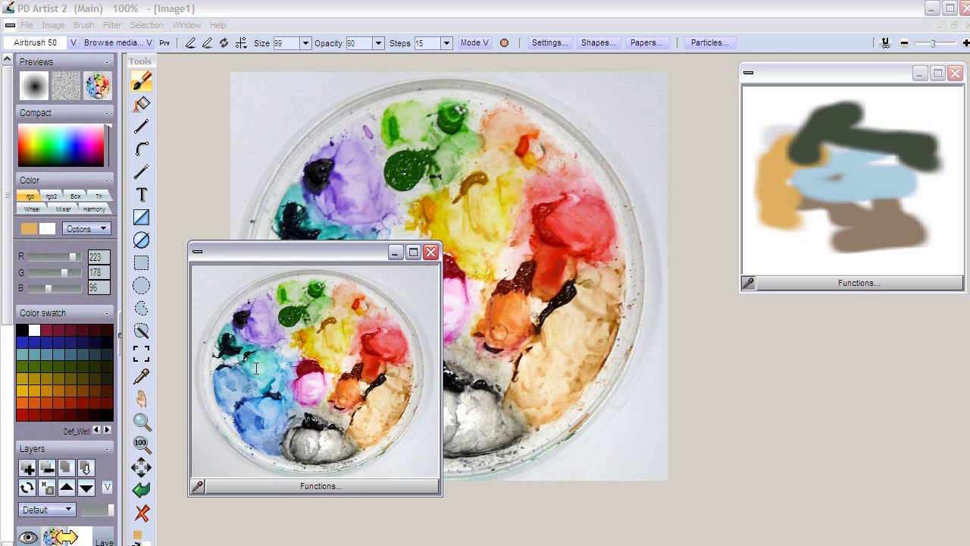
Step: Pick red and tan from the stored palette image and paint strokes with them along the canvas's right side
click(374, 331)
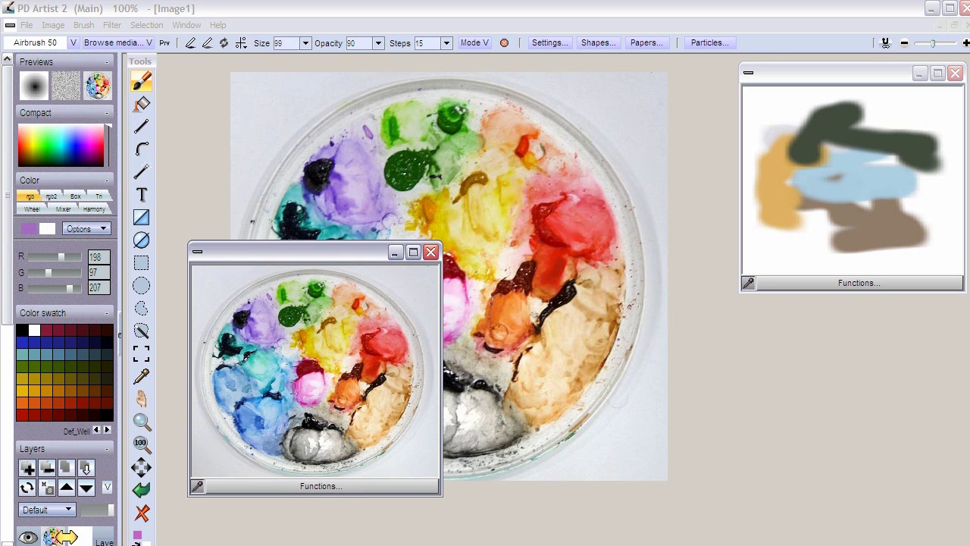
click(376, 331)
mouse_move(600, 143)
mouse_down()
mouse_move(617, 147)
mouse_move(644, 186)
mouse_move(609, 227)
mouse_up()
click(377, 406)
click(377, 405)
mouse_move(665, 329)
mouse_down()
mouse_move(622, 352)
mouse_move(619, 387)
mouse_move(674, 398)
mouse_move(634, 369)
mouse_up()
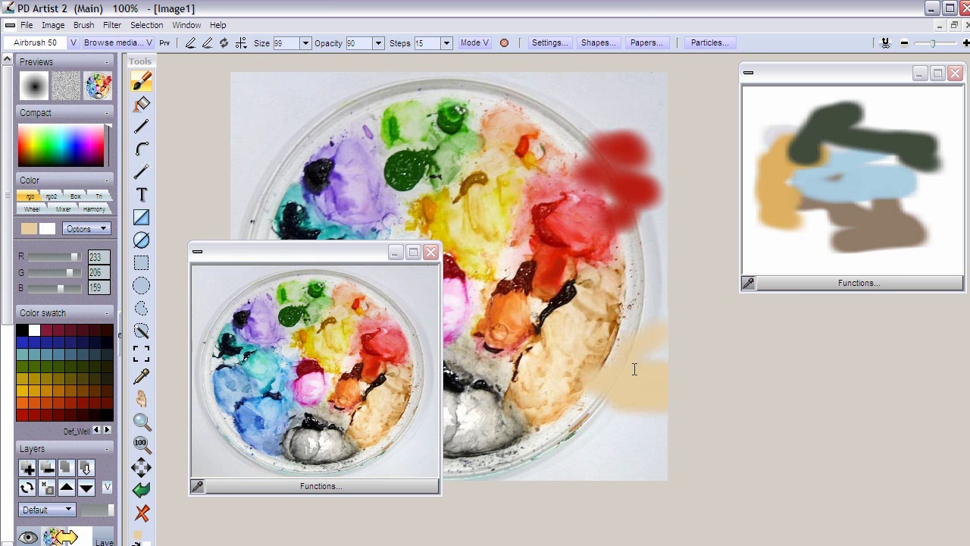
Step: Paint a dark red patch and a pale aqua stroke with colours from the palette buffer, and move its window right of the canvas
click(328, 372)
mouse_move(273, 128)
mouse_down()
mouse_move(320, 111)
mouse_move(277, 152)
mouse_move(371, 120)
mouse_move(326, 183)
mouse_move(320, 174)
mouse_move(288, 186)
mouse_up()
click(257, 369)
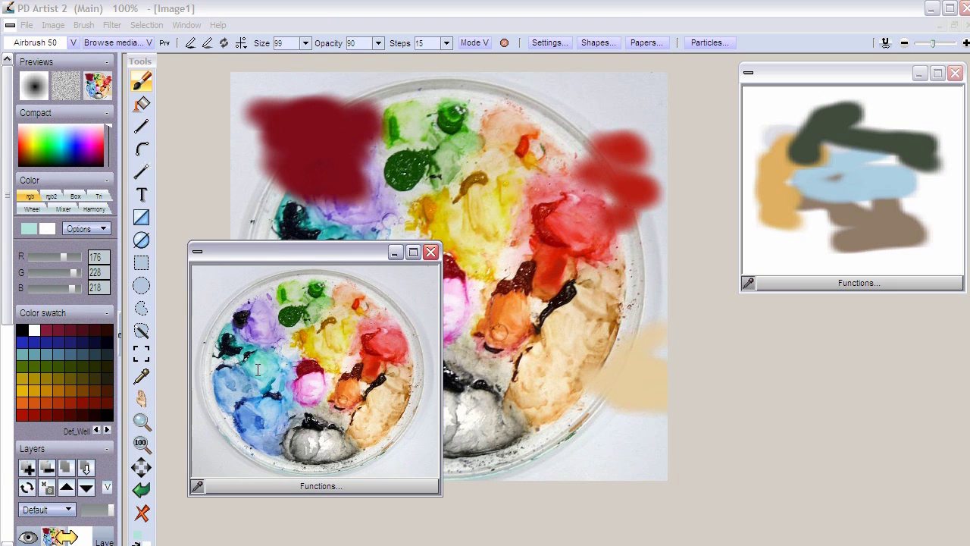
mouse_move(580, 195)
mouse_down()
mouse_move(579, 290)
mouse_move(514, 318)
mouse_up()
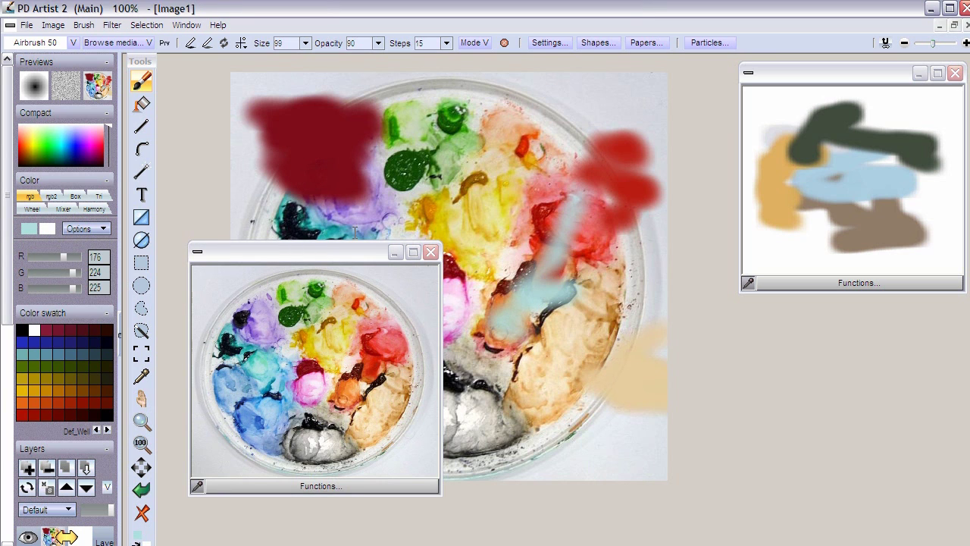
drag(348, 251, 969, 307)
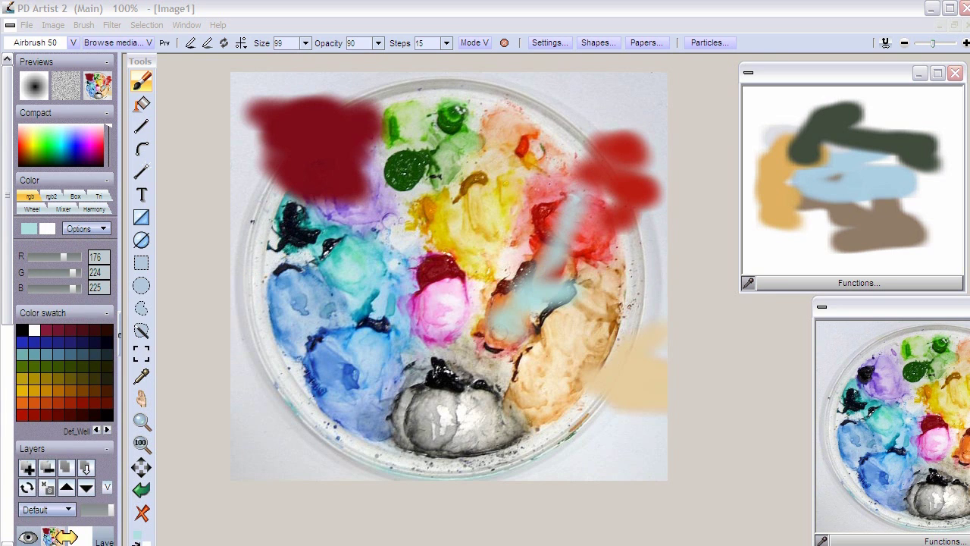
Step: Switch to IrfanView, bring up the paint-box picture colorpalette2.jpg and close the zoomed booth photo
key(alt+Tab)
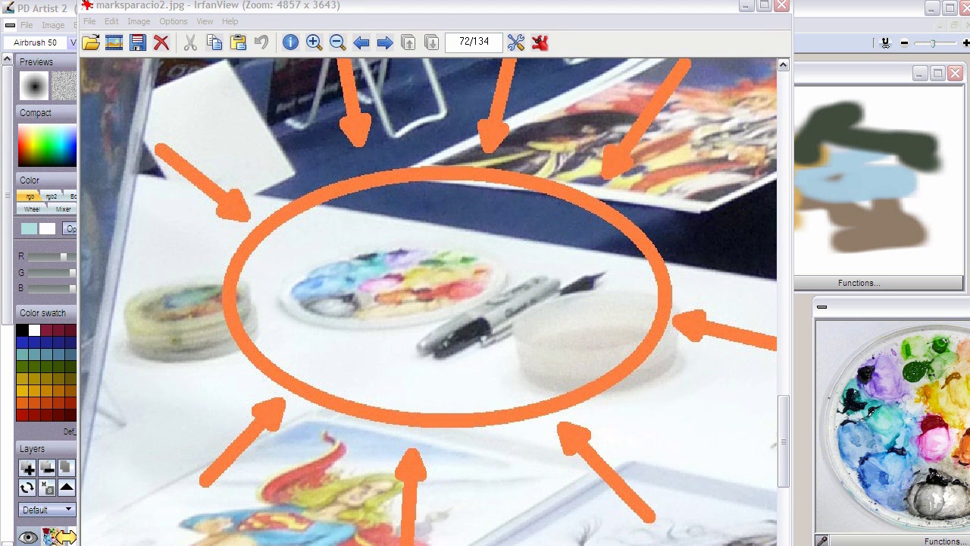
key(alt+Tab)
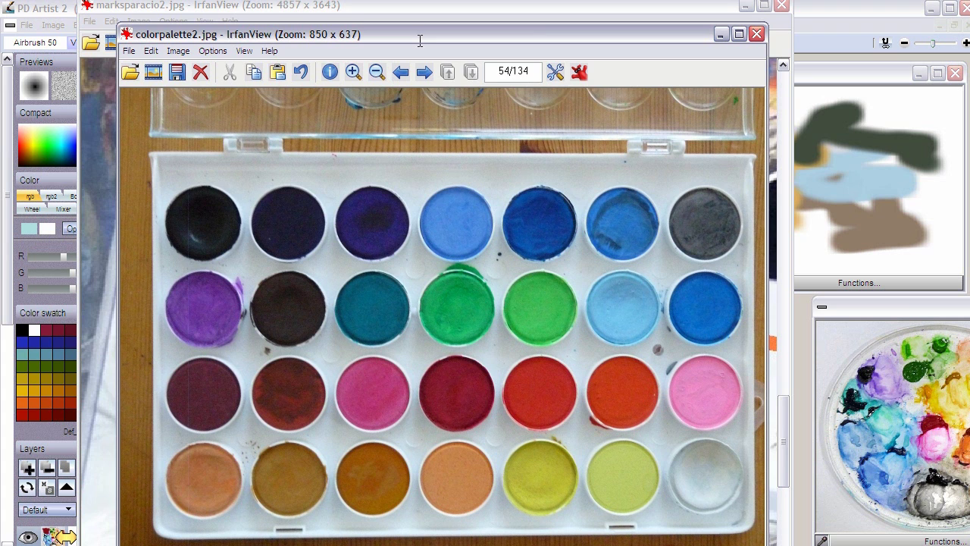
drag(354, 27, 316, 32)
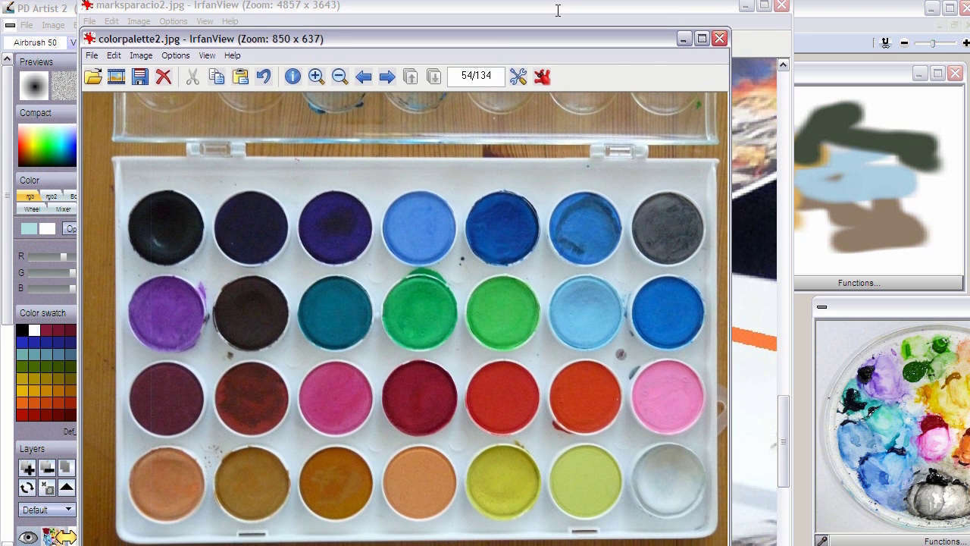
click(608, 5)
click(781, 5)
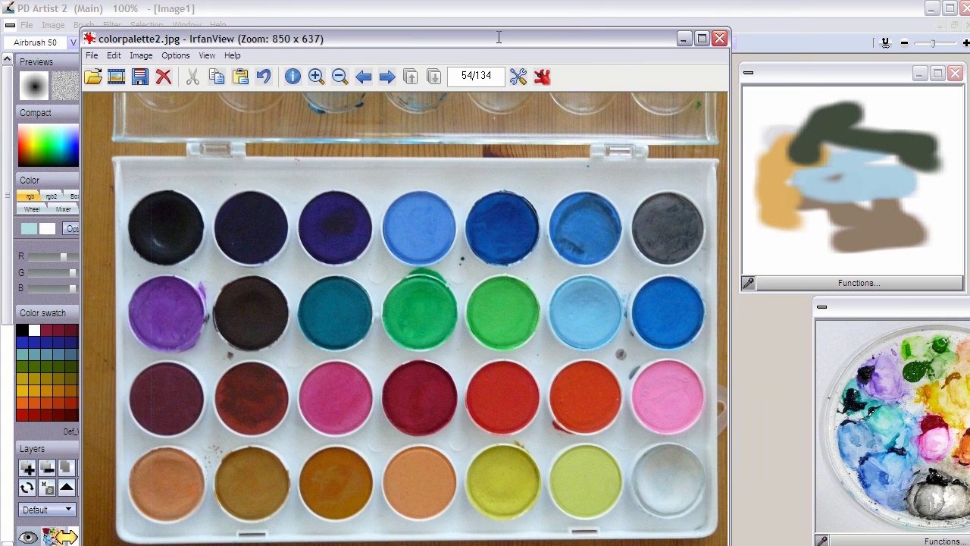
Step: Return to PD Artist and shift the custom brush's buffer window further away from the canvas
drag(492, 36, 498, 13)
drag(820, 72, 848, 68)
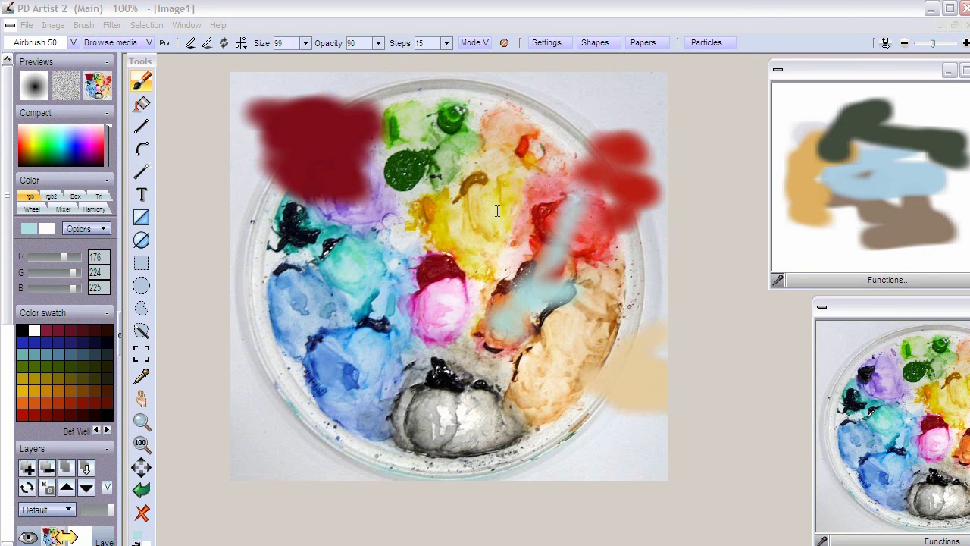
Step: Bring the paint-box picture over from IrfanView and paste it into PD Artist, replacing the existing canvas image
key(alt+Tab)
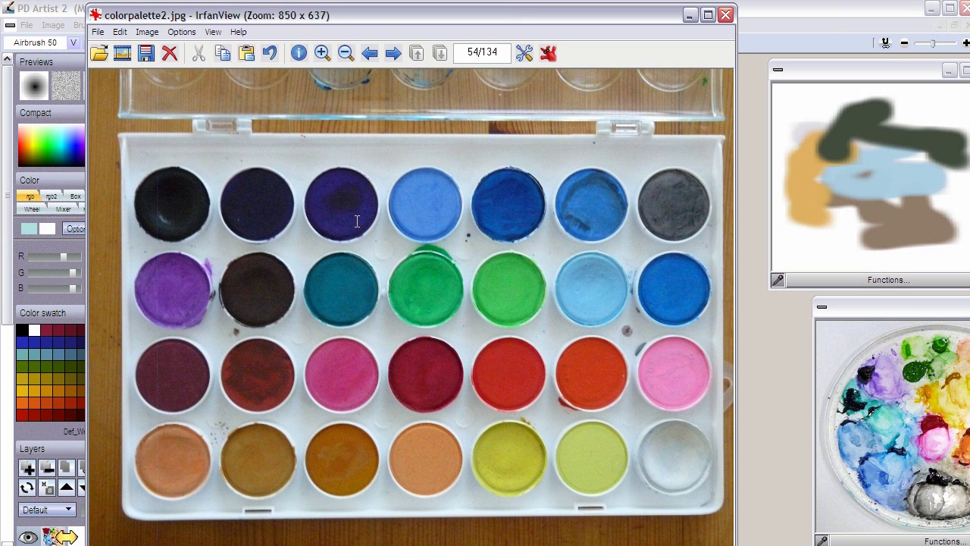
click(691, 15)
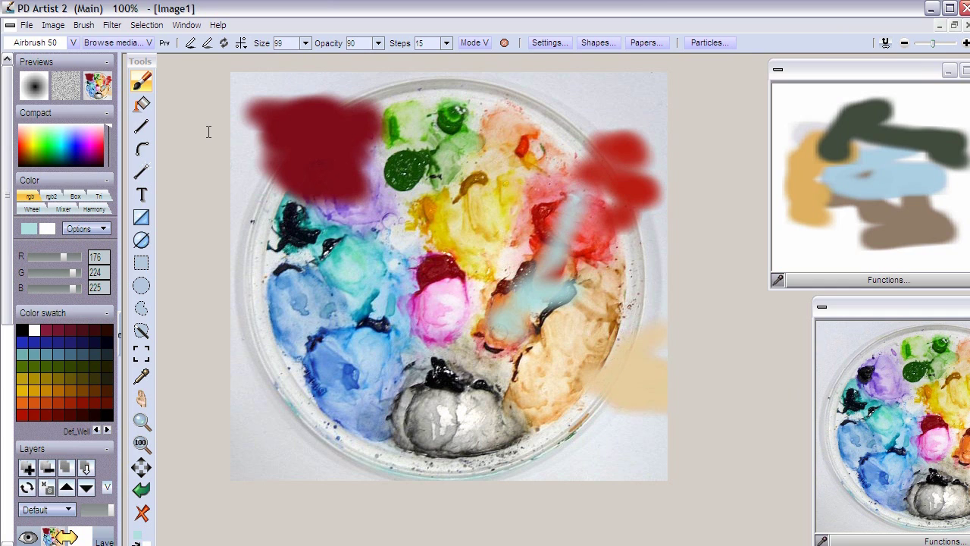
key(ctrl+v)
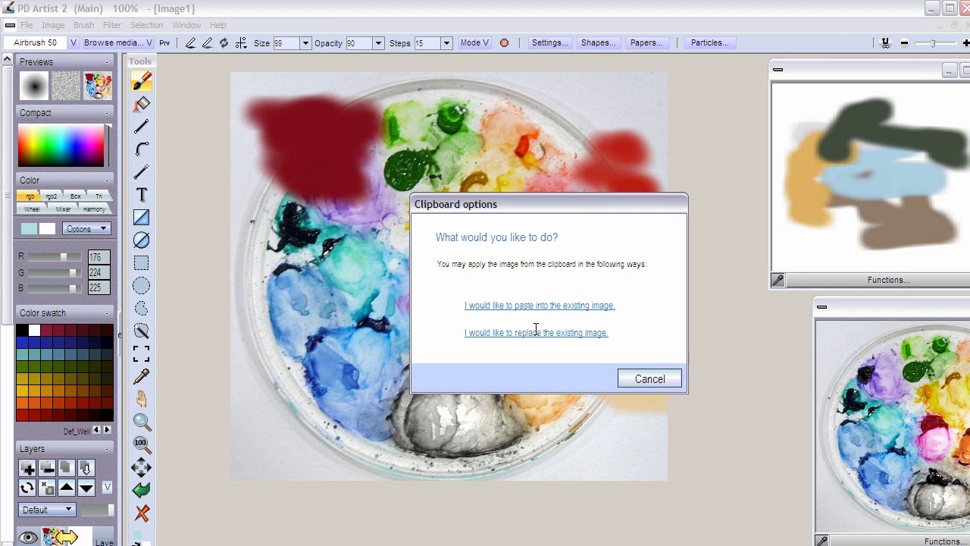
click(535, 331)
click(437, 460)
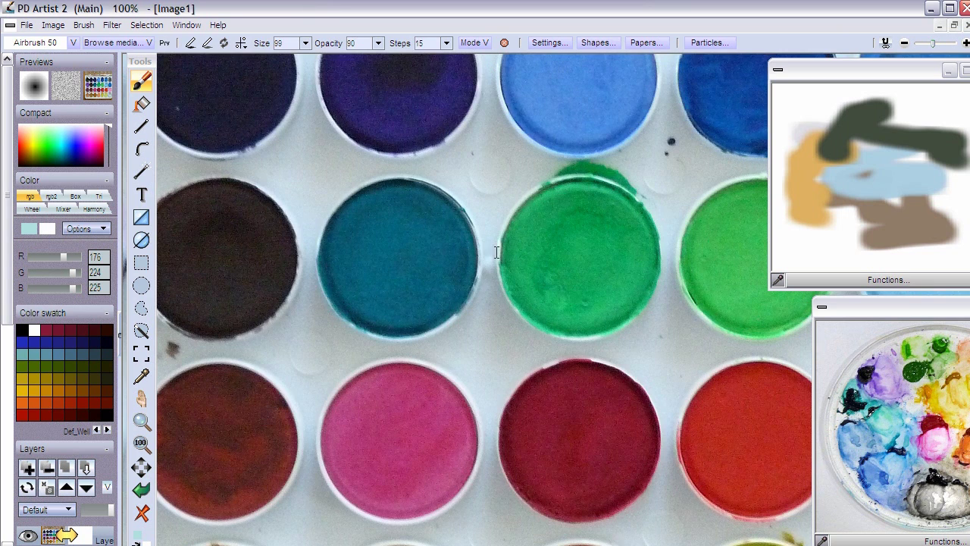
Step: Shrink the paint-box image by halving its width and height twice, with the Bi-cubic+ scaling algorithm
scroll(479, 244, up, 2)
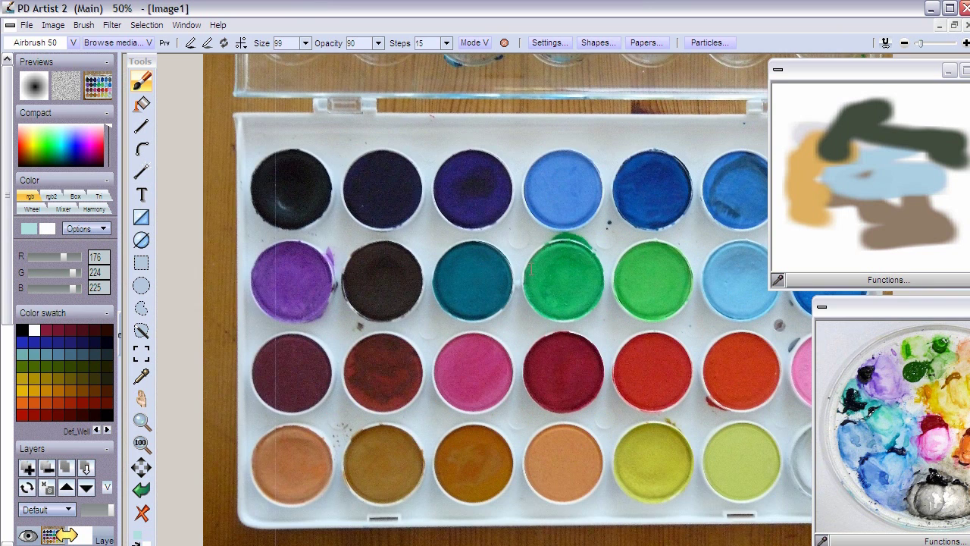
drag(482, 272, 416, 243)
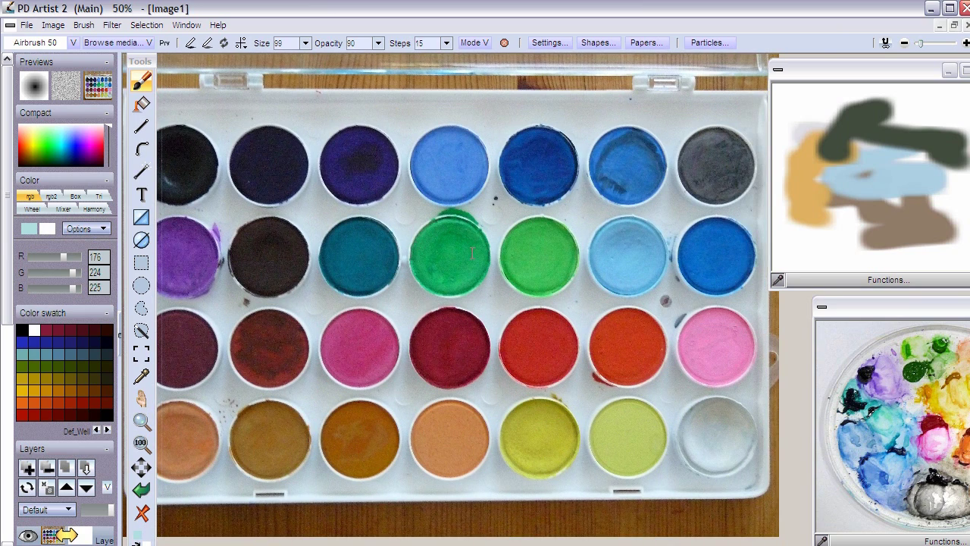
scroll(428, 256, down, 1)
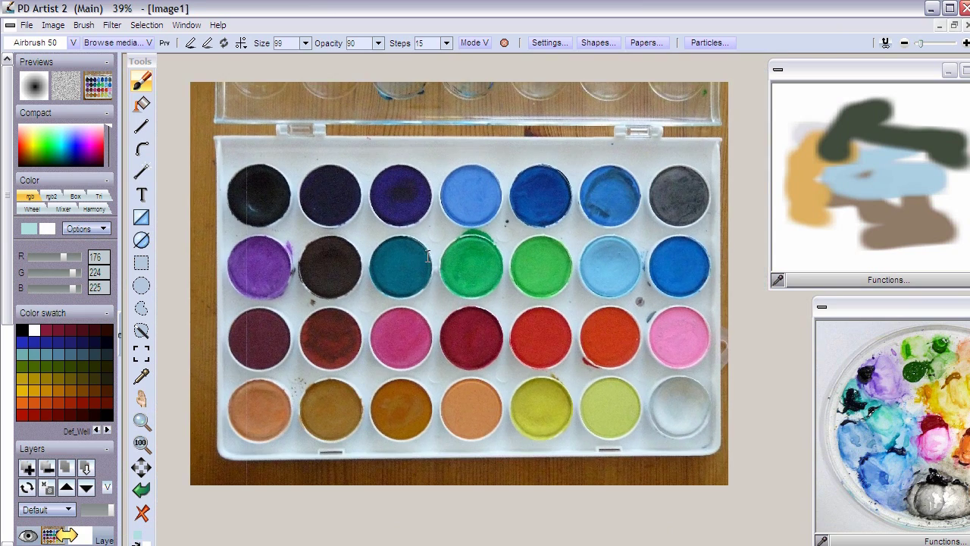
scroll(426, 265, up, 7)
scroll(424, 273, down, 8)
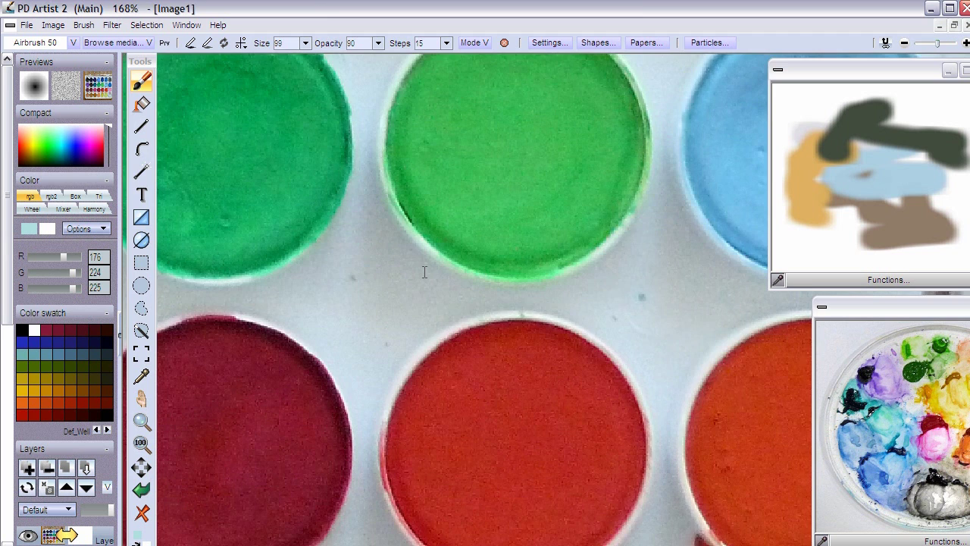
scroll(423, 270, up, 2)
scroll(423, 270, down, 2)
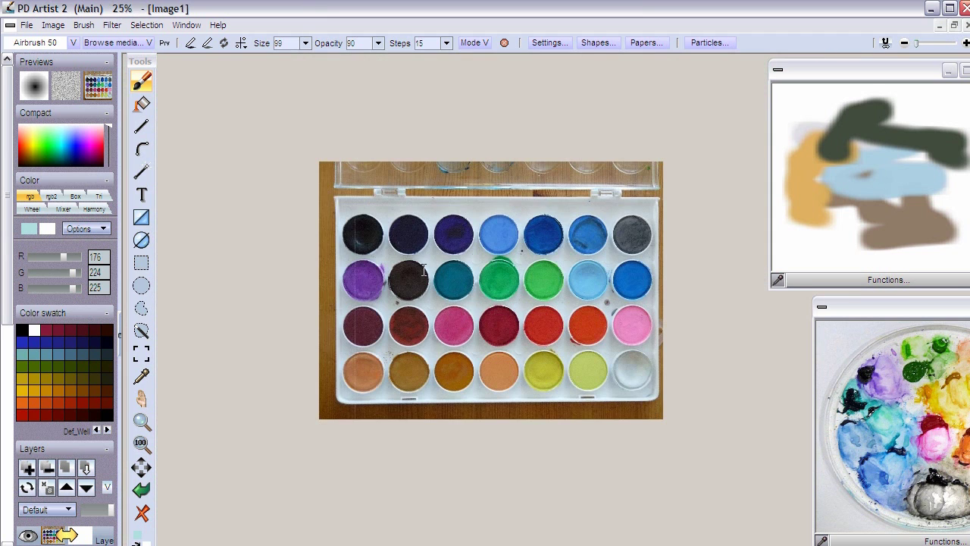
click(53, 25)
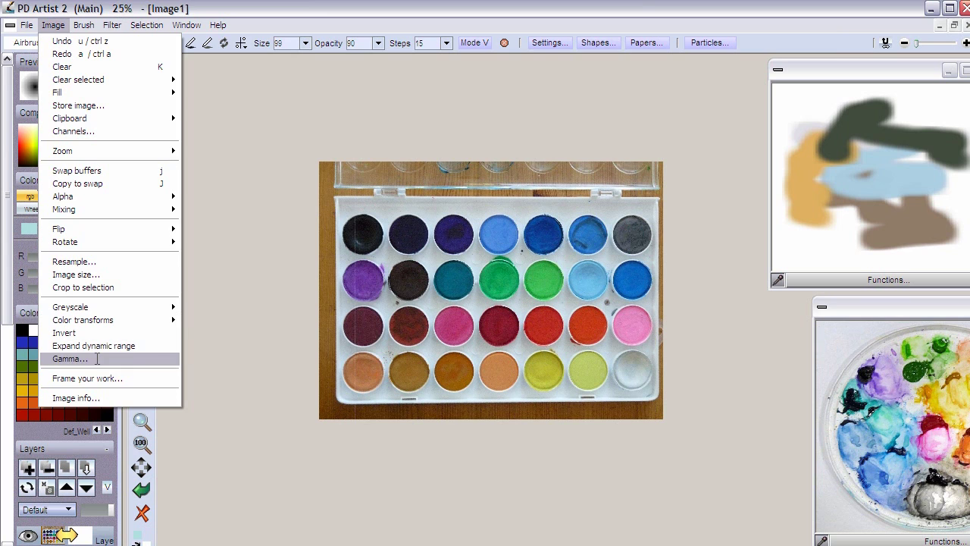
click(97, 261)
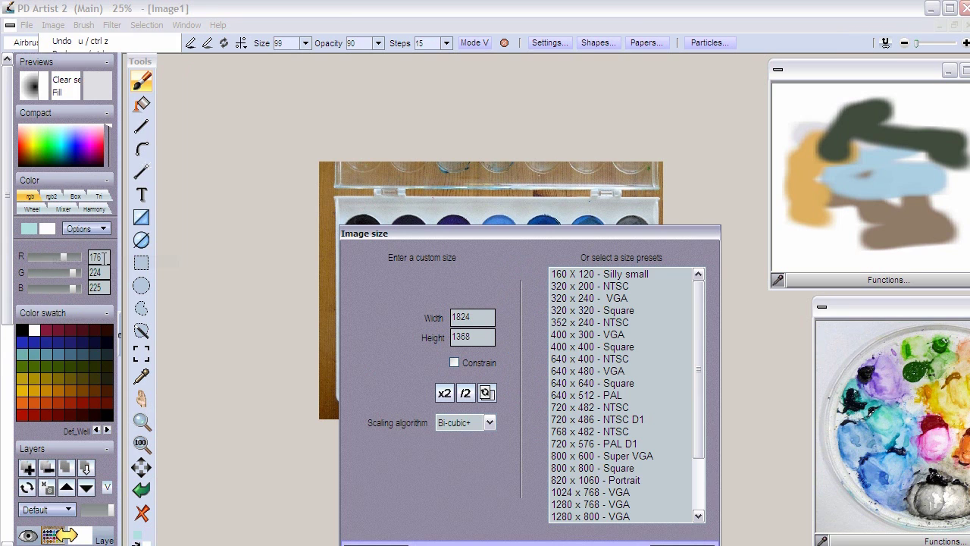
drag(467, 237, 363, 103)
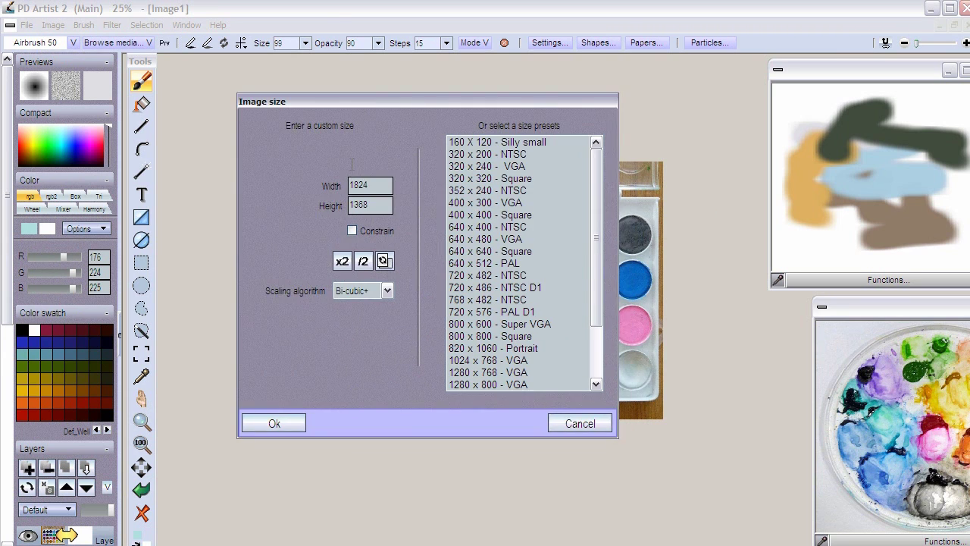
click(362, 260)
click(363, 260)
click(274, 423)
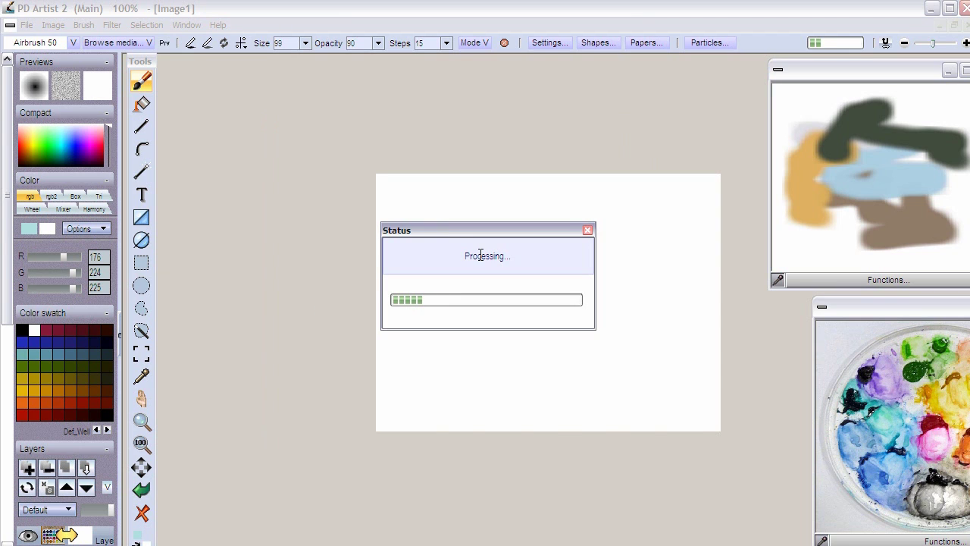
Step: Crop the image to a rectangular selection around the four rows of paint pans, excluding the box rim and wooden table
scroll(483, 257, up, 4)
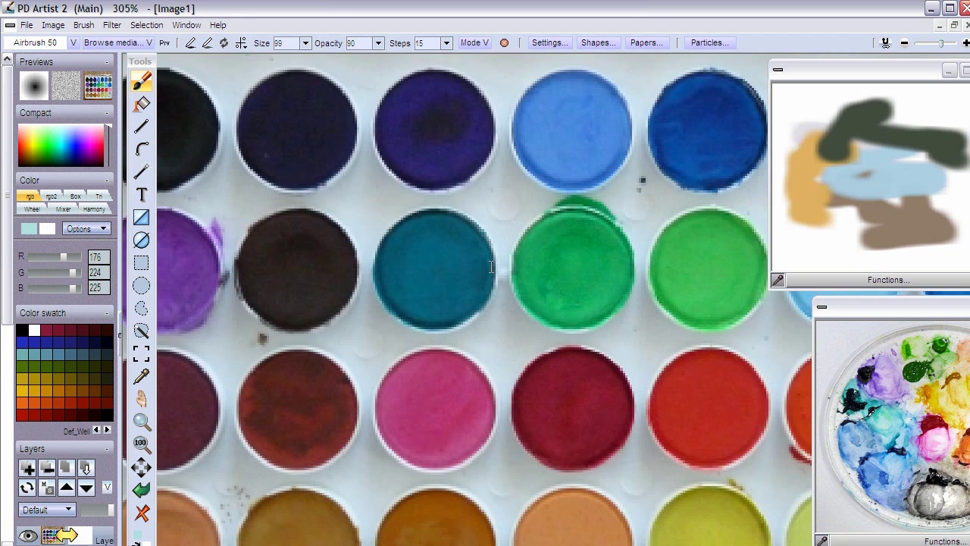
scroll(422, 214, down, 5)
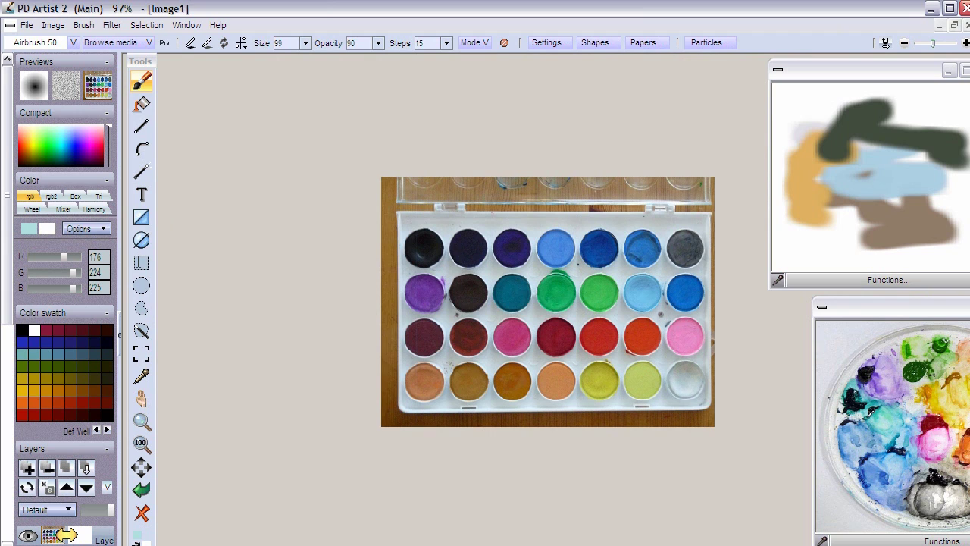
click(141, 261)
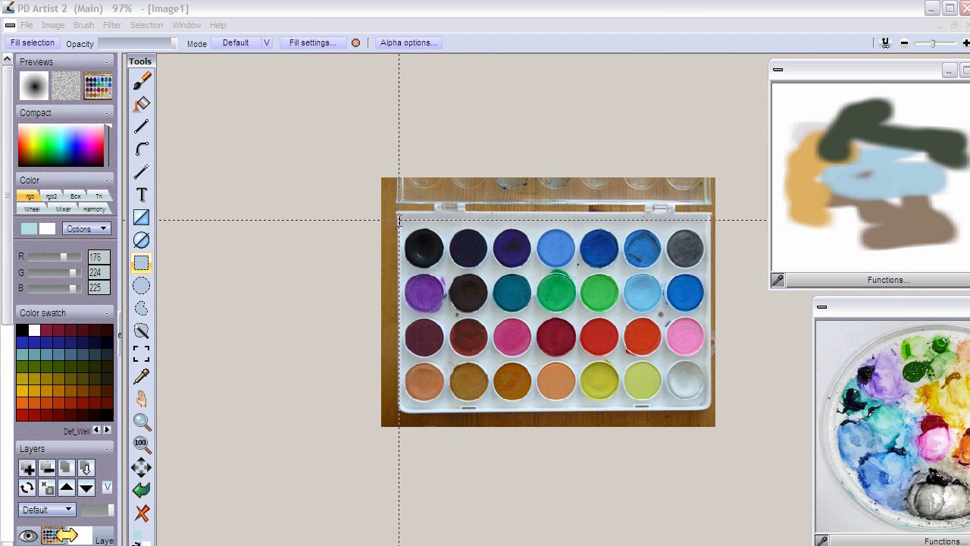
drag(400, 221, 708, 404)
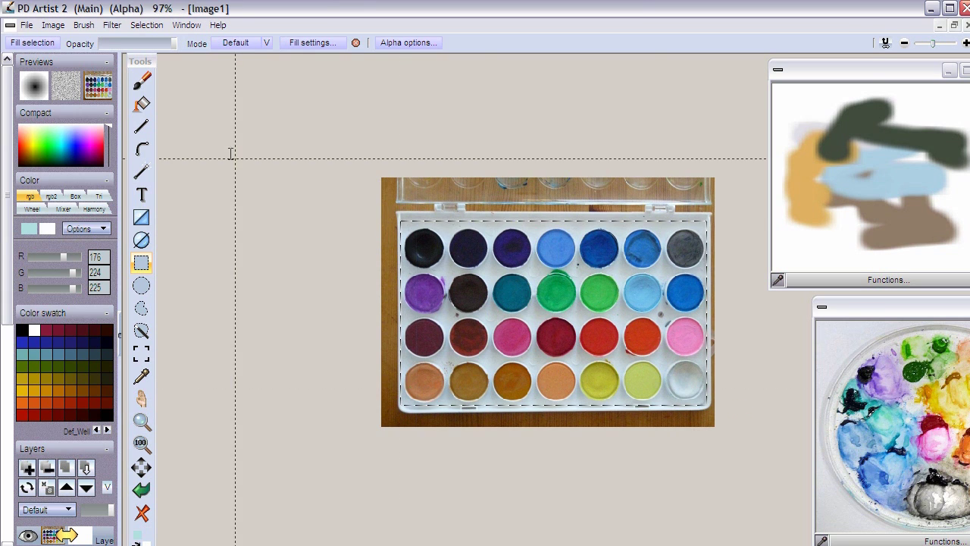
click(55, 24)
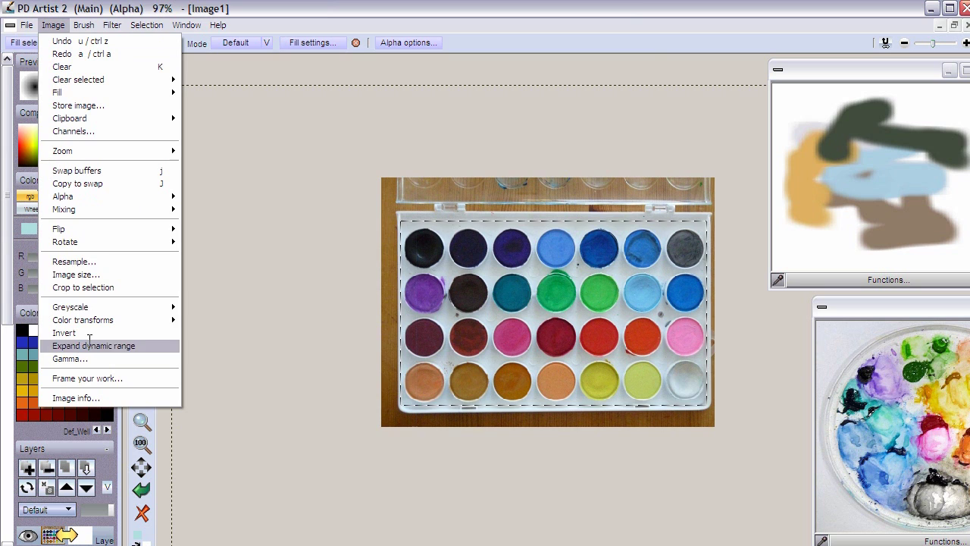
click(85, 288)
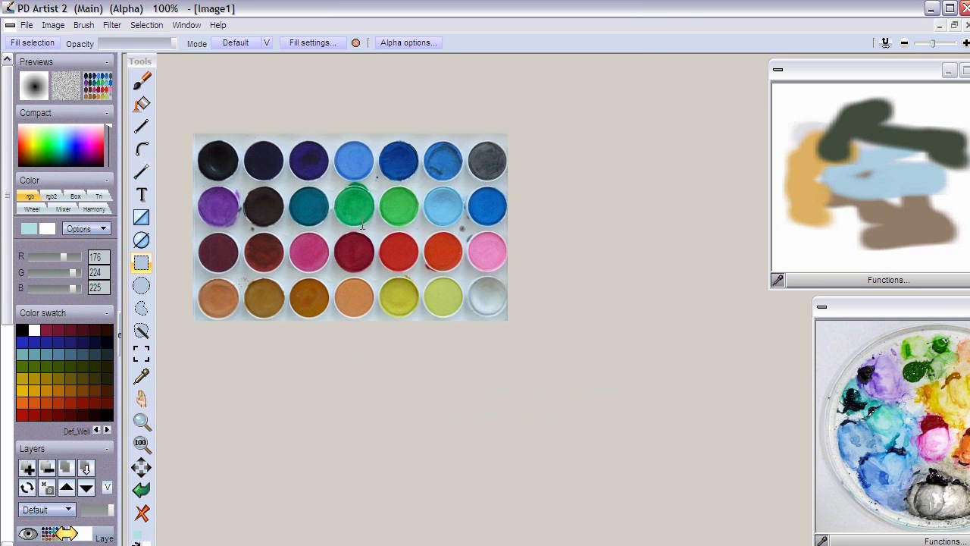
Step: Expand the cropped image's dynamic range and brighten it with value 108 and brightness 106
click(53, 25)
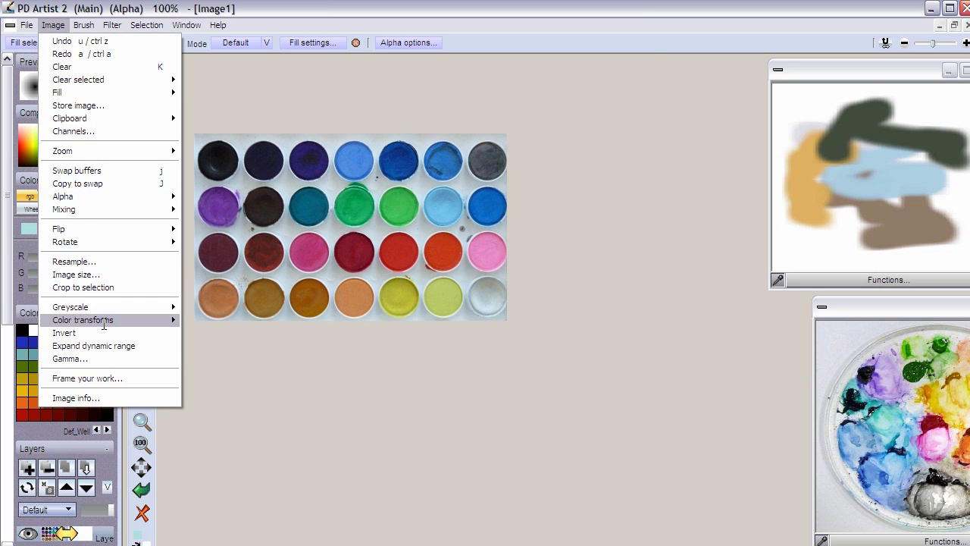
click(128, 343)
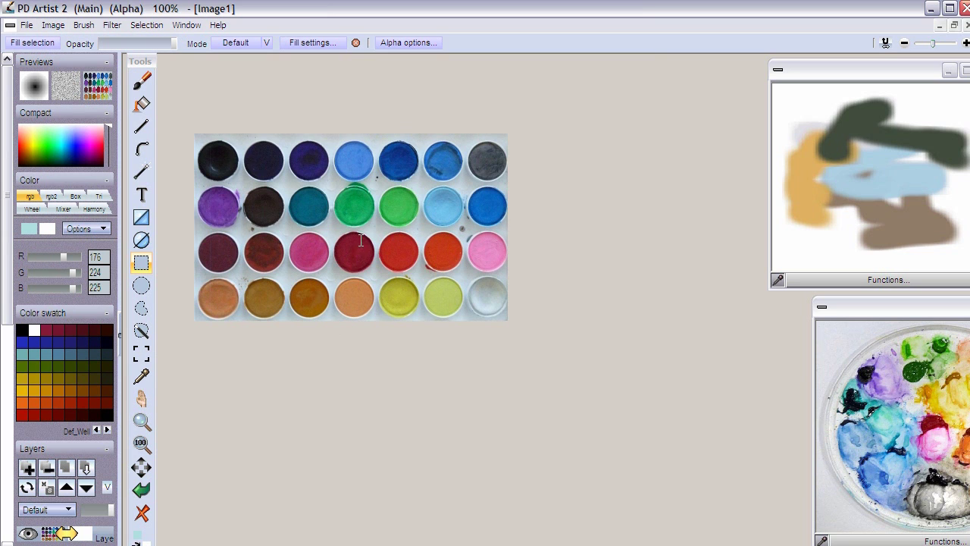
click(112, 25)
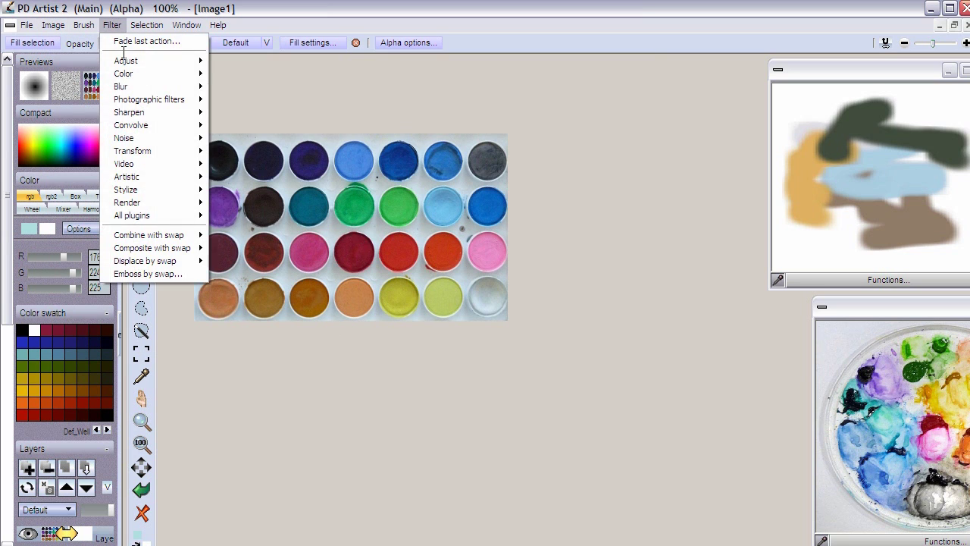
mouse_move(141, 61)
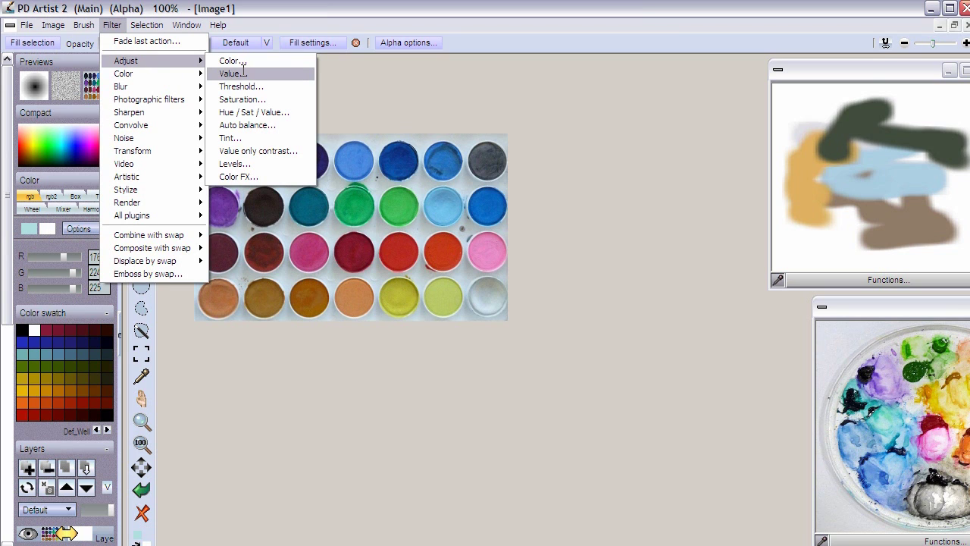
click(243, 72)
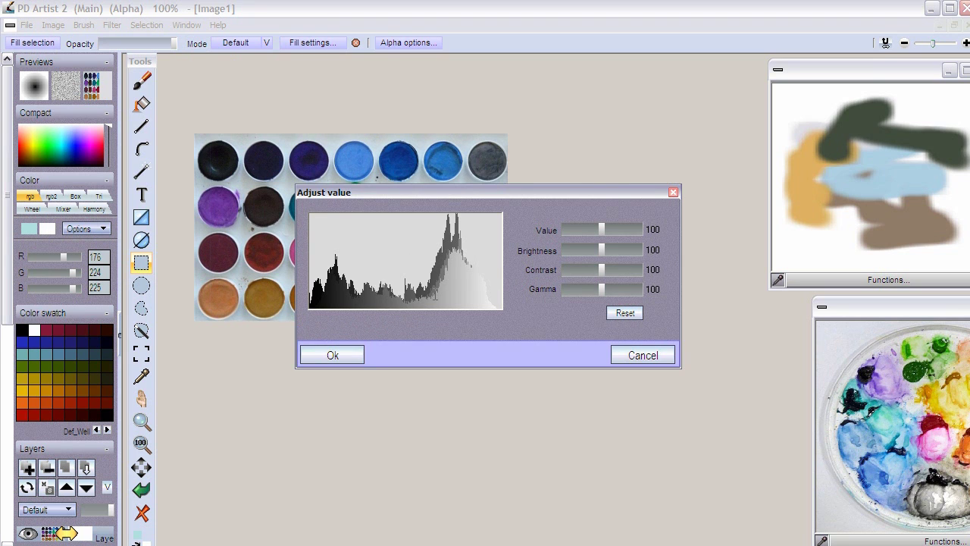
mouse_move(602, 231)
mouse_down()
mouse_move(615, 229)
mouse_move(606, 229)
mouse_up()
drag(541, 190, 631, 347)
mouse_move(679, 412)
mouse_down()
mouse_move(664, 412)
mouse_move(696, 412)
mouse_move(683, 409)
mouse_up()
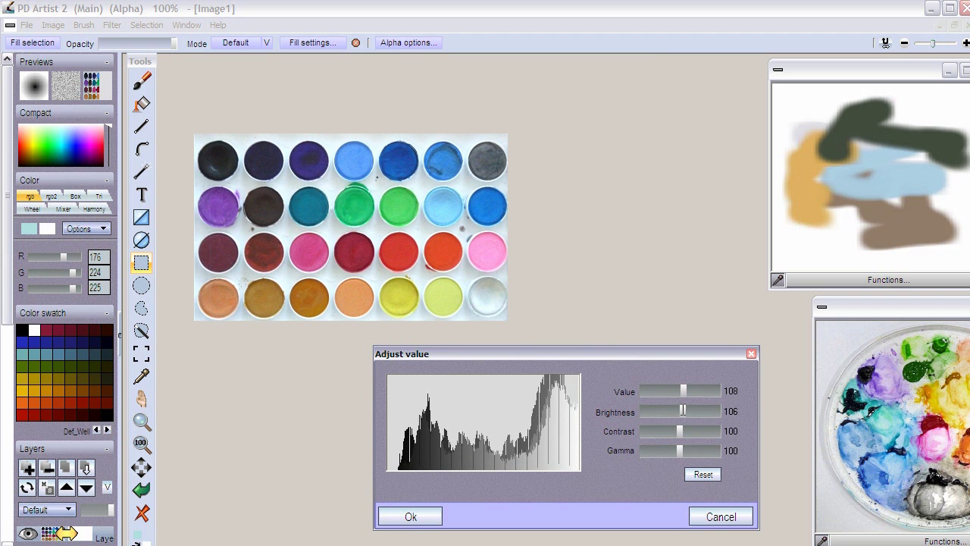
click(410, 515)
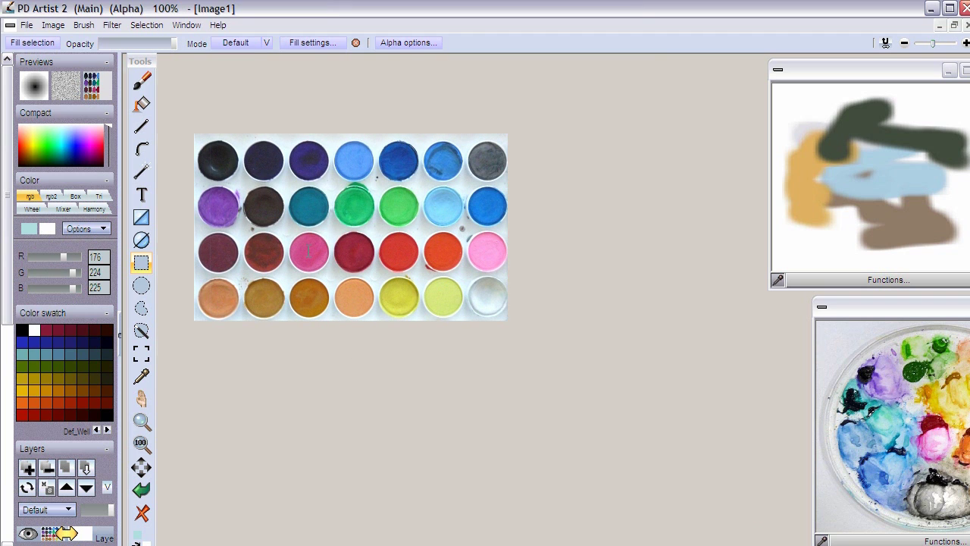
Step: Sharpen the paint-box image with the maX sharpen filter, using maximum window size, minimum threshold and full level
scroll(309, 251, up, 3)
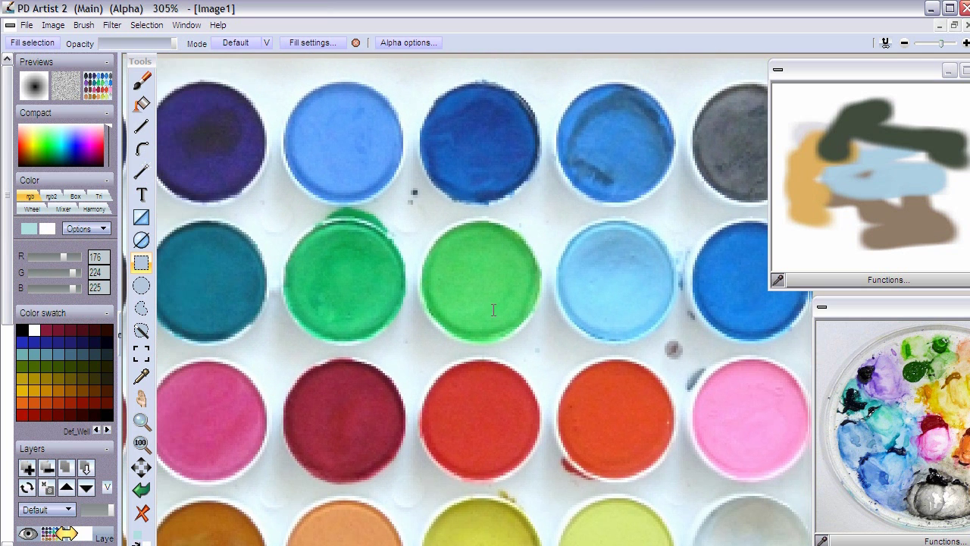
scroll(433, 241, up, 1)
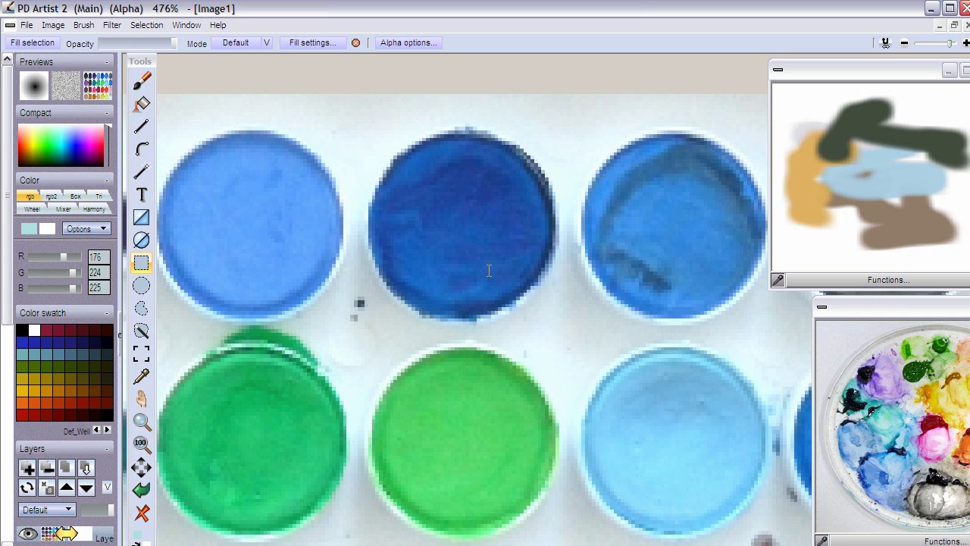
mouse_move(394, 403)
mouse_down()
mouse_move(409, 329)
mouse_move(468, 266)
mouse_up()
click(112, 25)
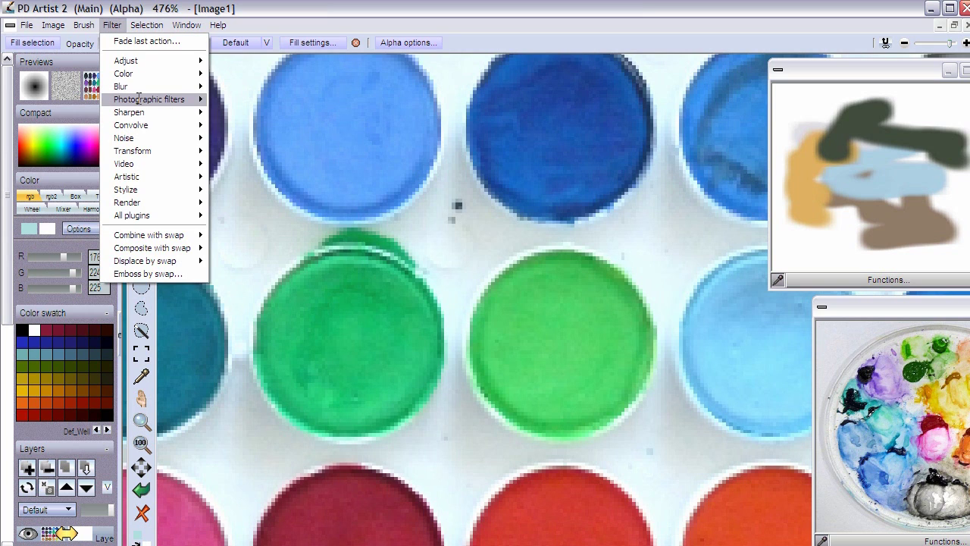
mouse_move(139, 99)
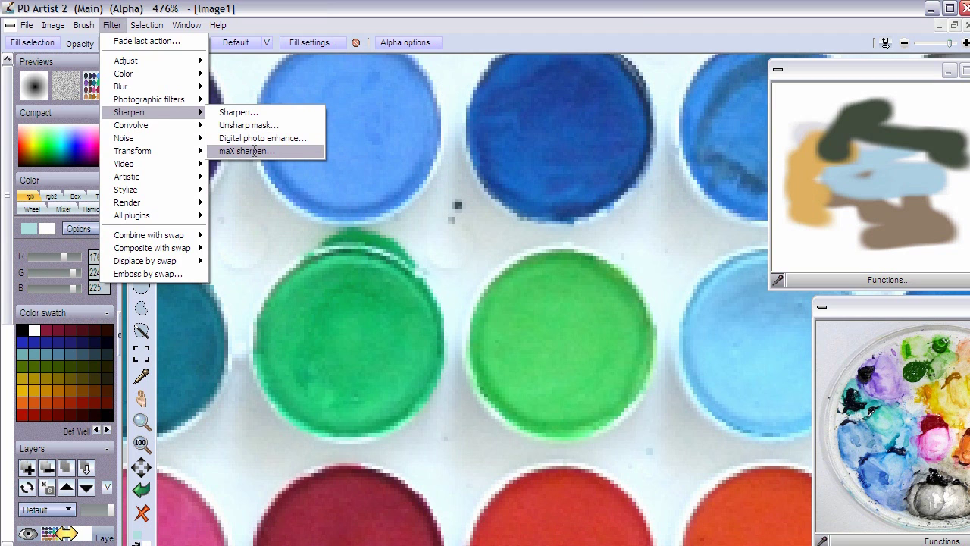
click(248, 151)
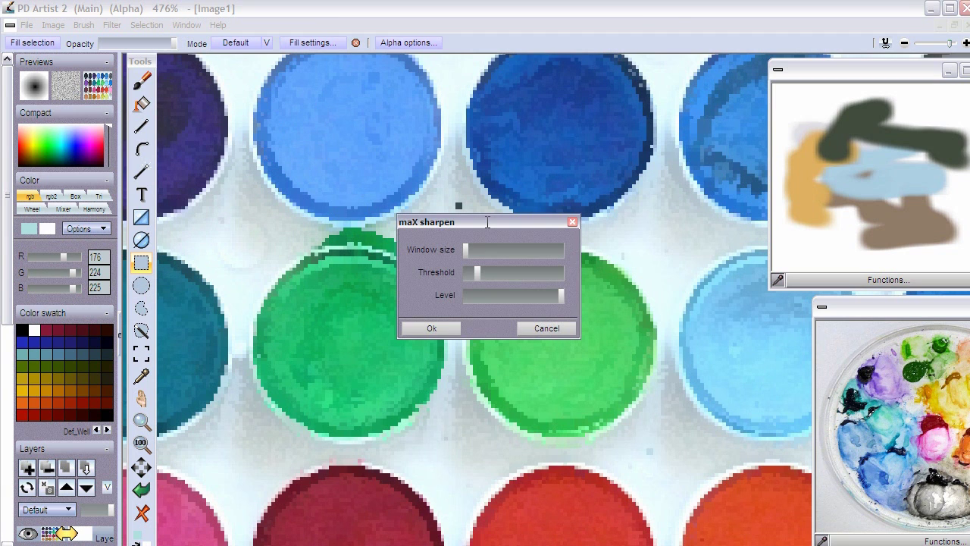
drag(483, 227, 369, 261)
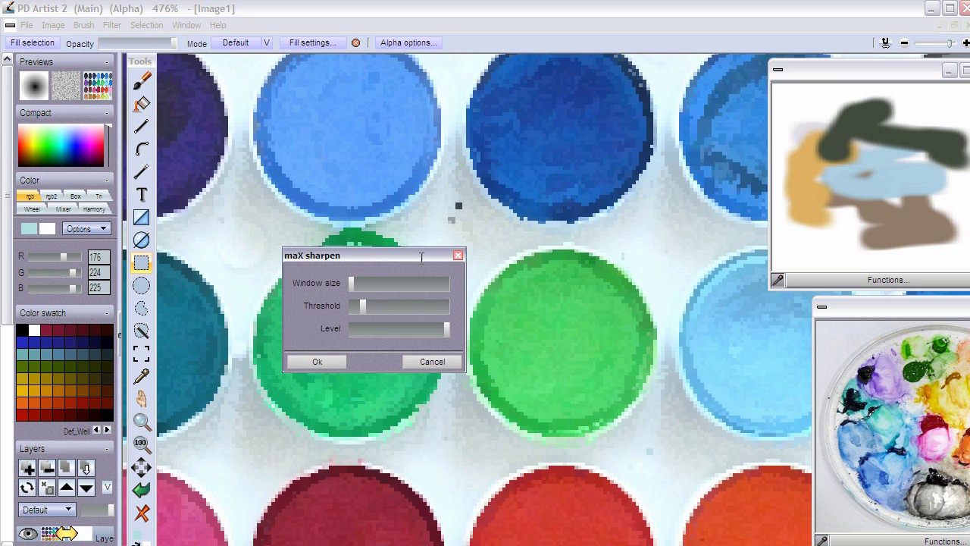
drag(421, 257, 353, 278)
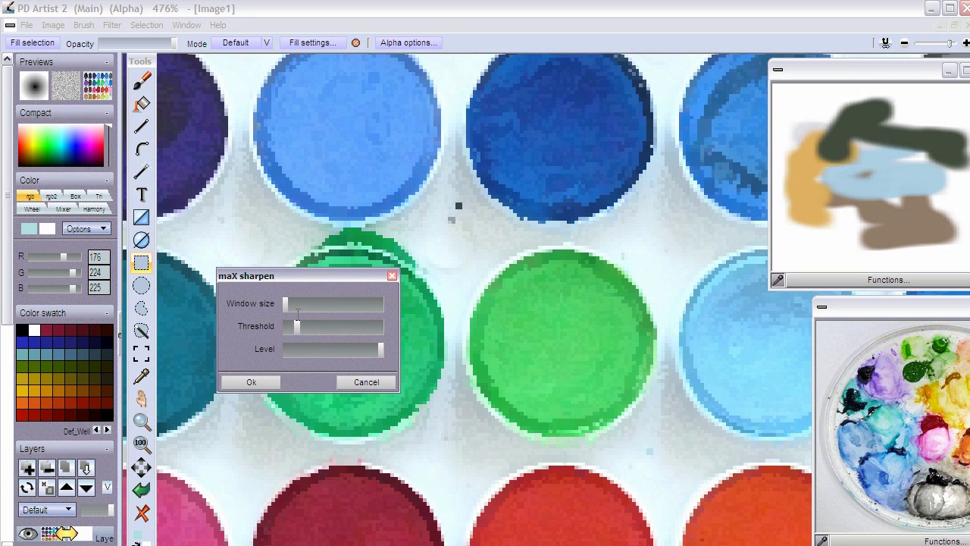
click(364, 303)
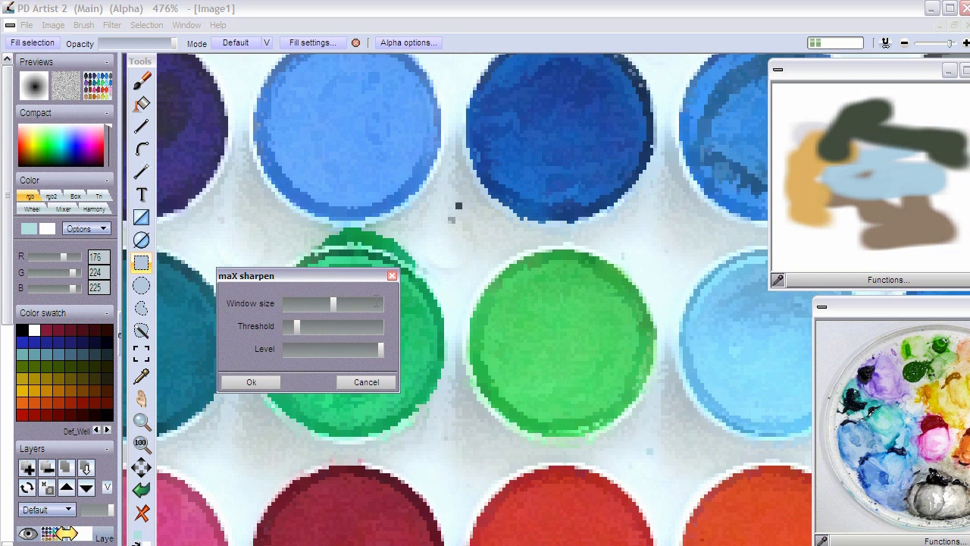
click(364, 304)
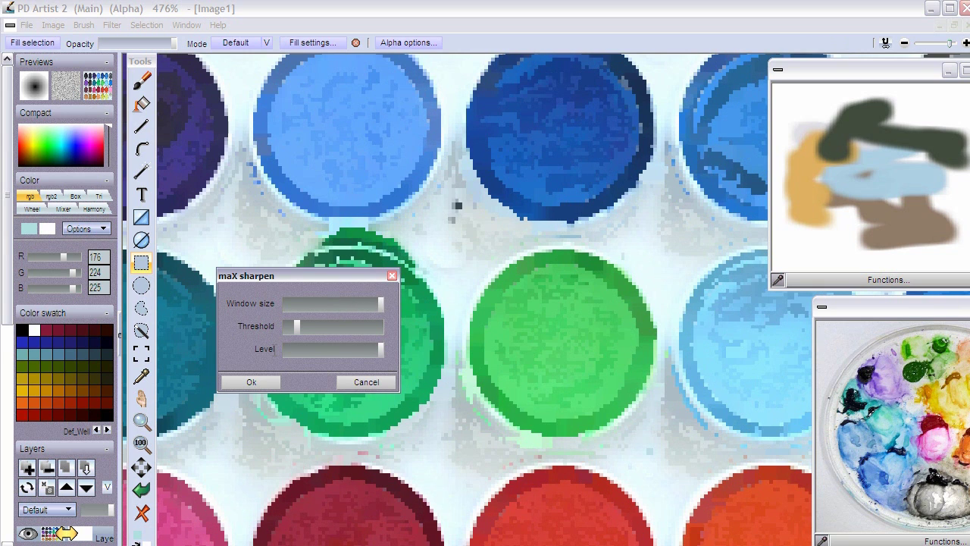
drag(308, 333, 289, 327)
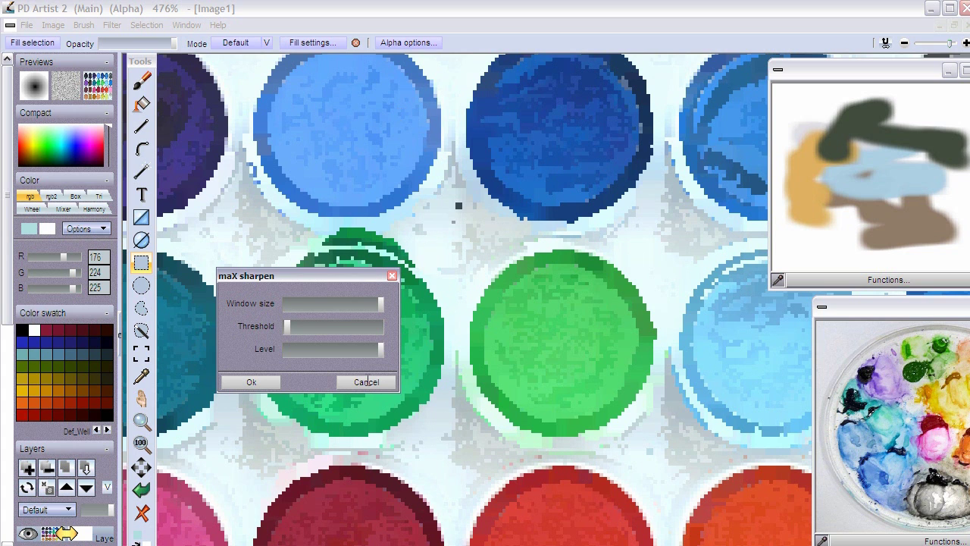
drag(330, 352, 378, 351)
click(251, 382)
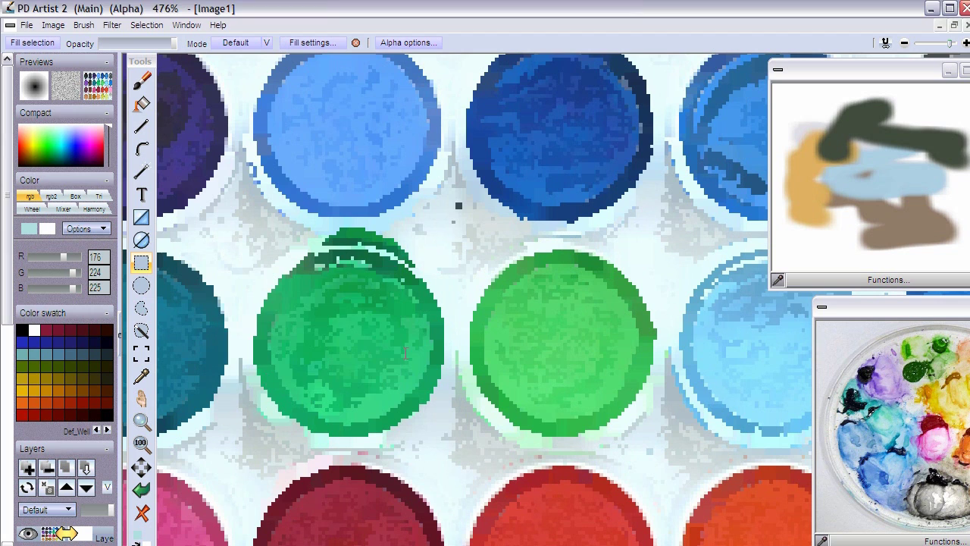
scroll(459, 261, down, 1)
scroll(459, 260, down, 2)
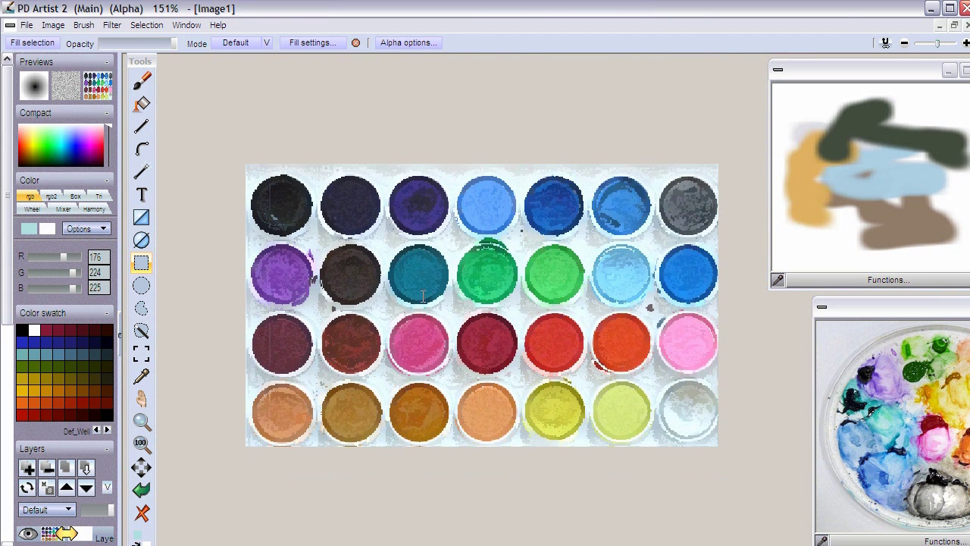
Step: Preview the Duotone color filter on the paint-box image with light green as color 1 and orange-red as color 2
scroll(433, 298, up, 2)
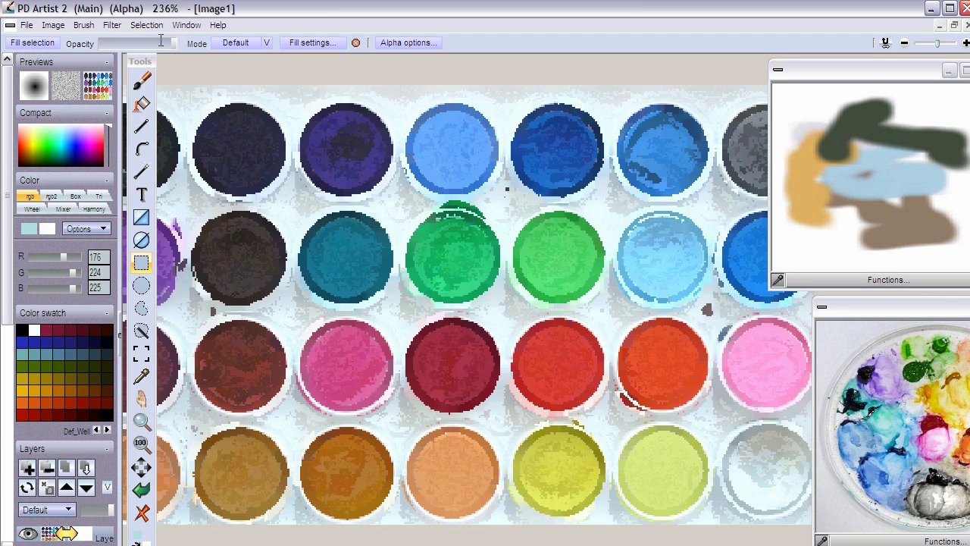
click(112, 25)
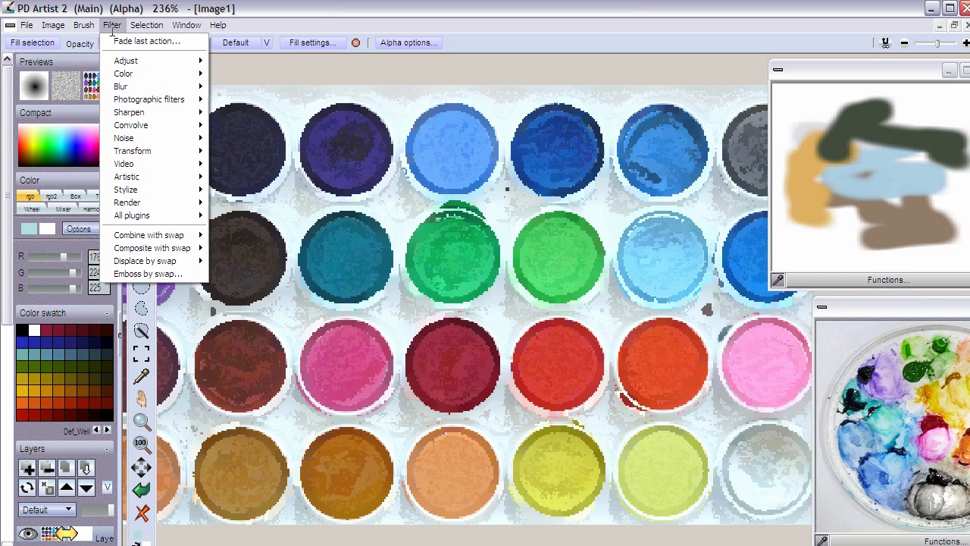
mouse_move(160, 215)
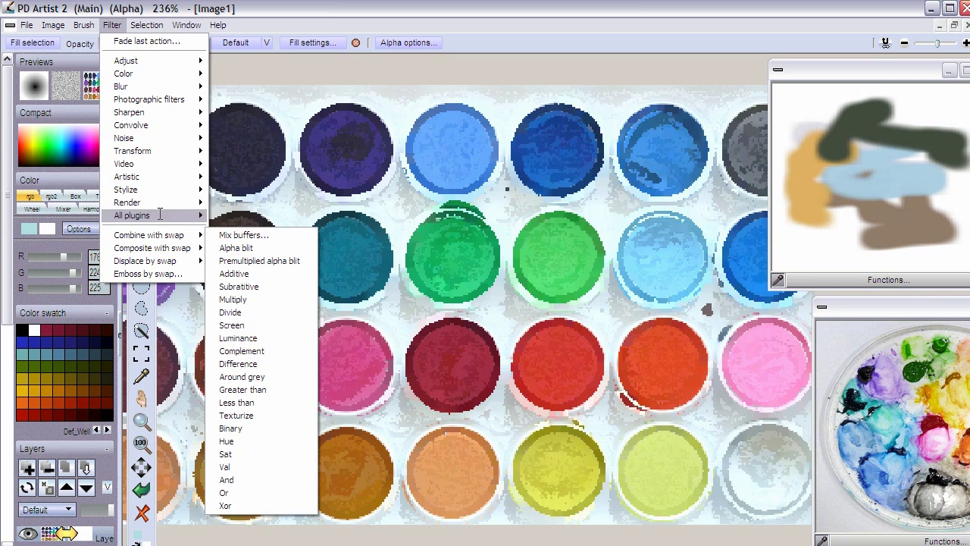
mouse_move(140, 74)
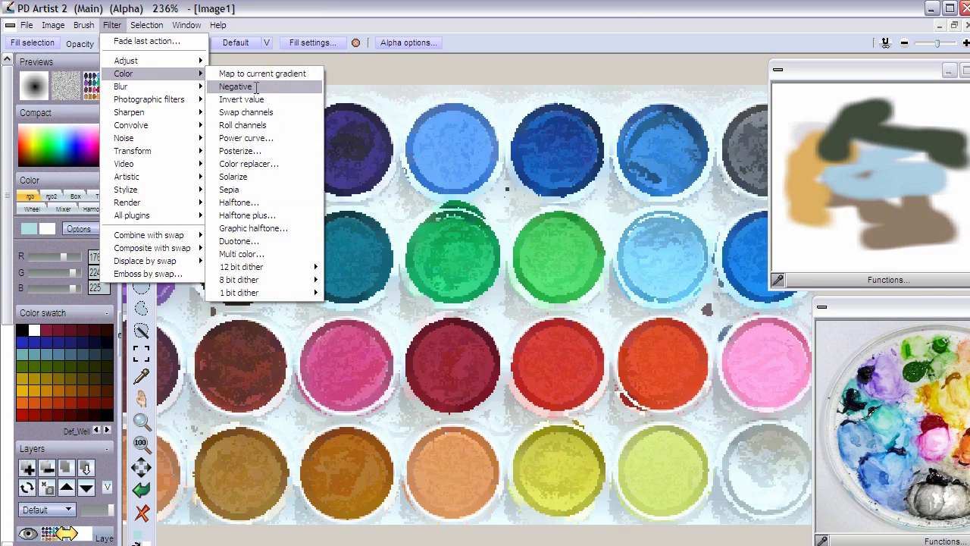
mouse_move(262, 281)
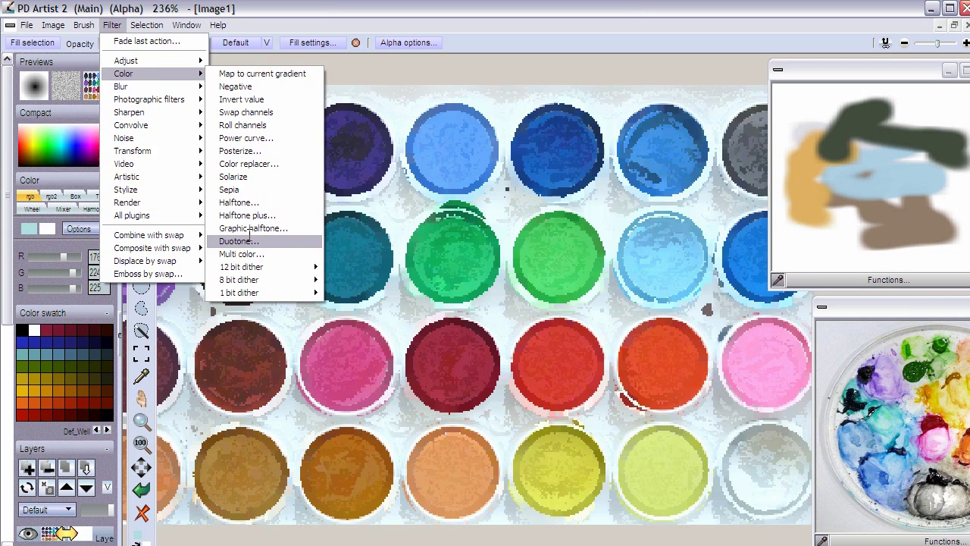
click(250, 239)
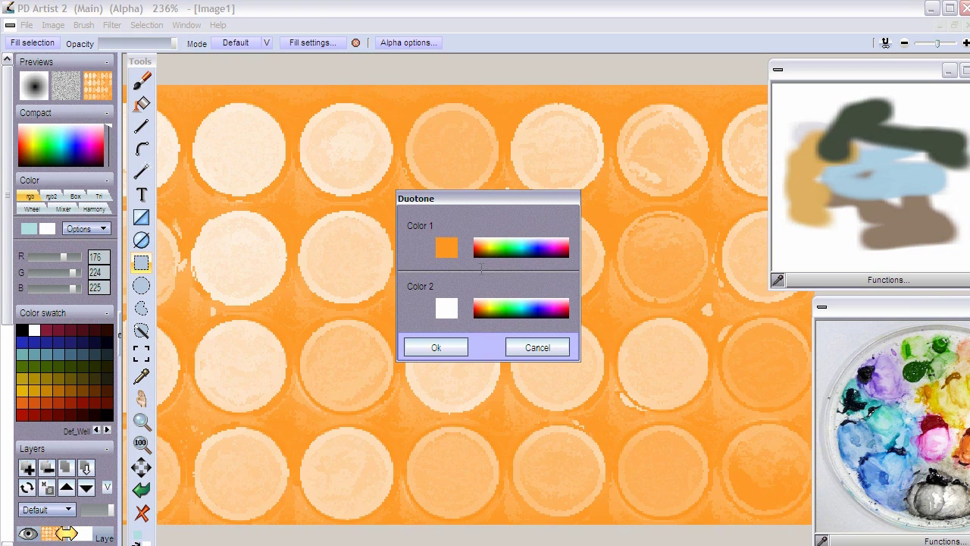
drag(500, 255, 501, 245)
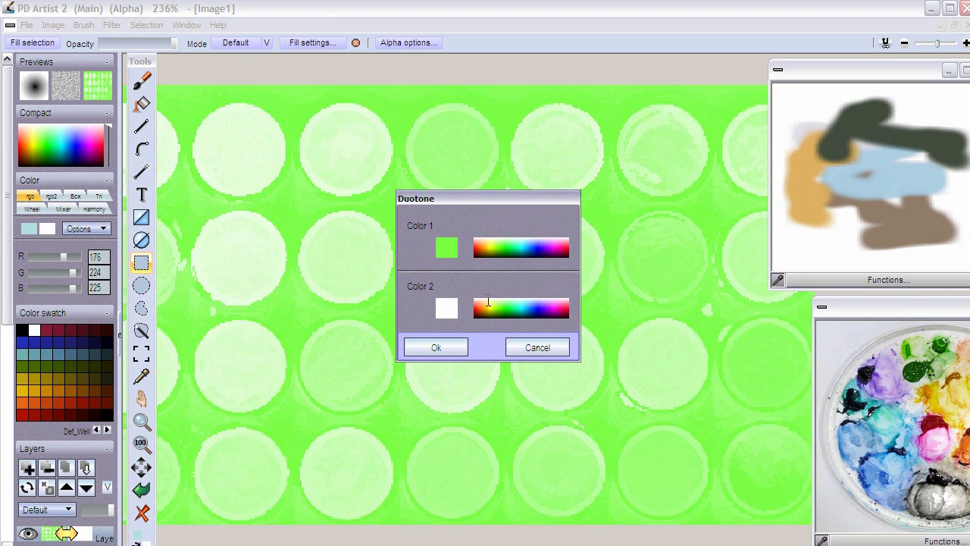
click(496, 305)
drag(496, 305, 481, 307)
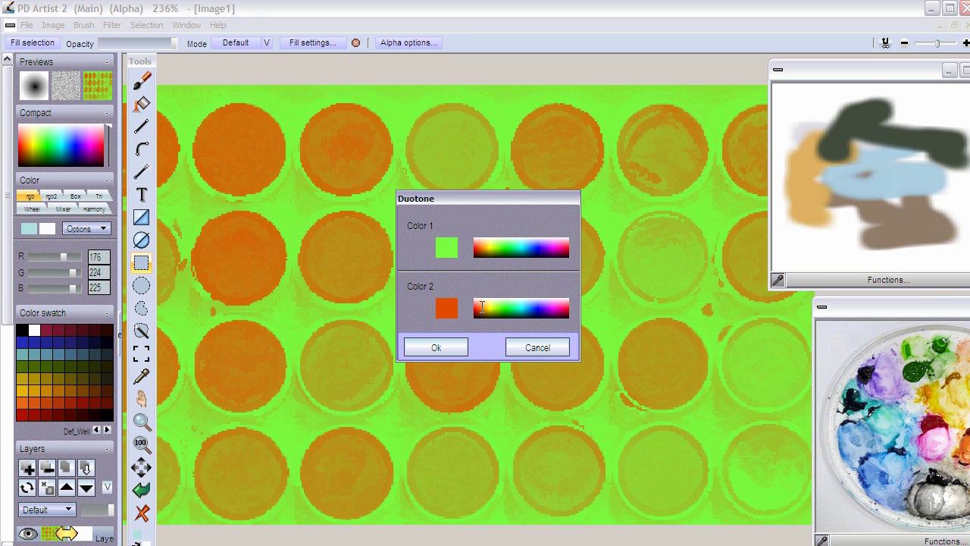
drag(523, 198, 351, 171)
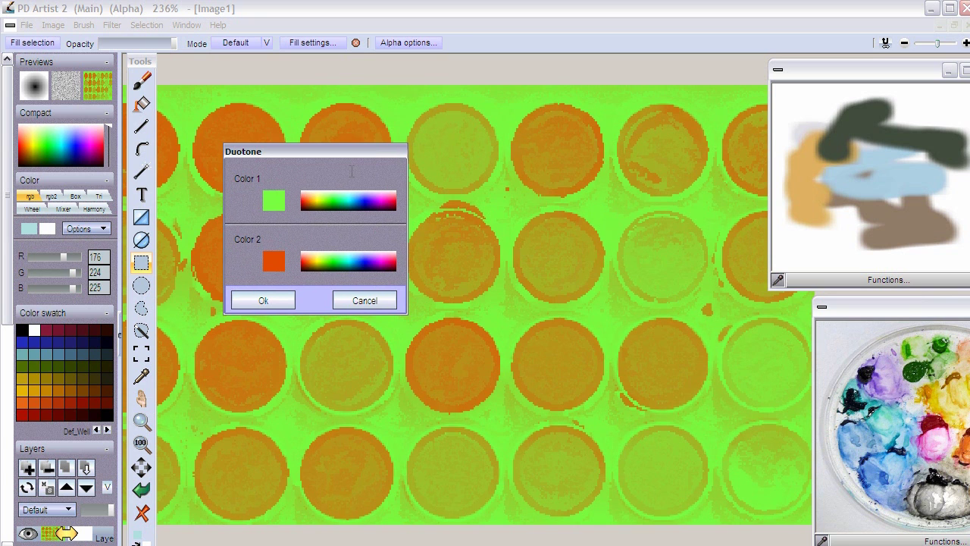
Step: Try other duotone color pairs, including red with blue, and apply the filter with purple as color 1 and bright green as color 2
drag(373, 262, 365, 263)
drag(372, 198, 390, 199)
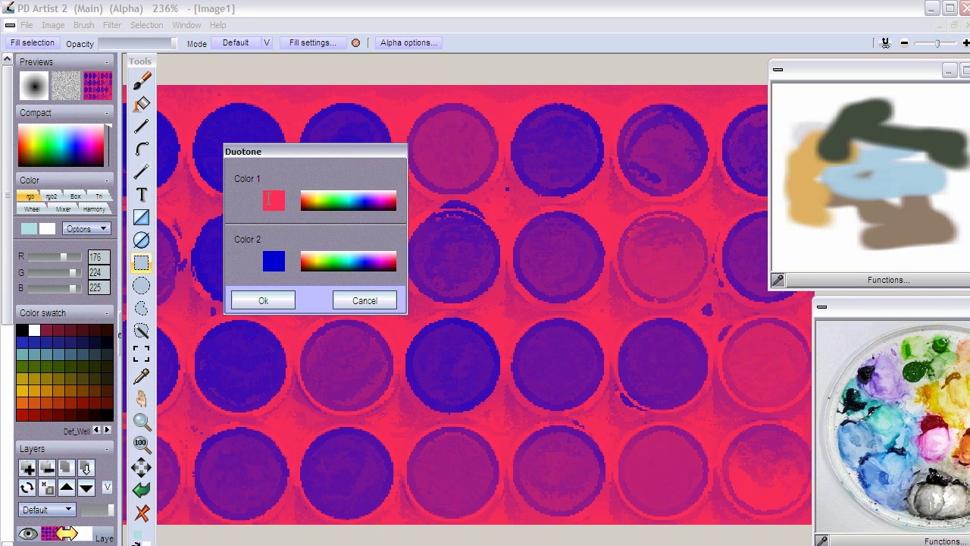
click(271, 200)
click(318, 107)
drag(361, 263, 326, 261)
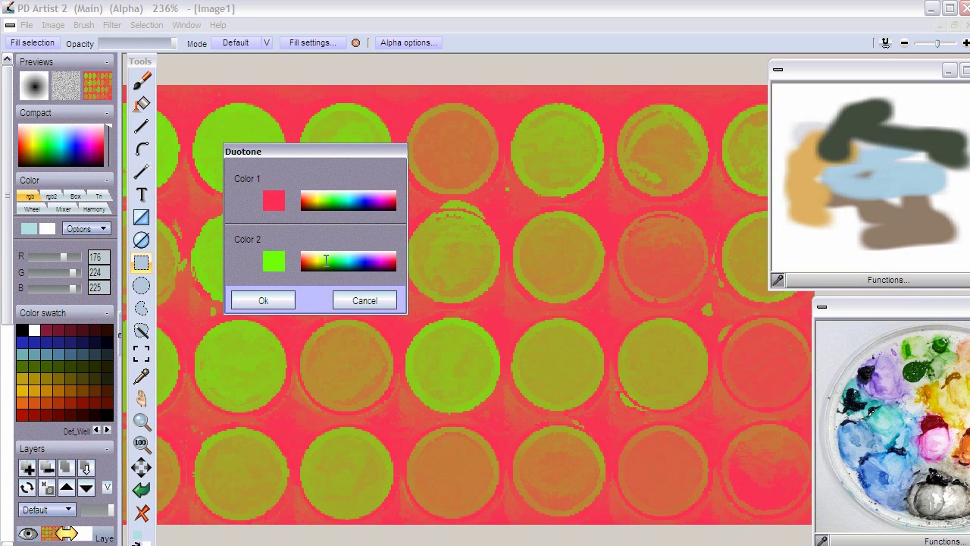
click(305, 200)
click(380, 200)
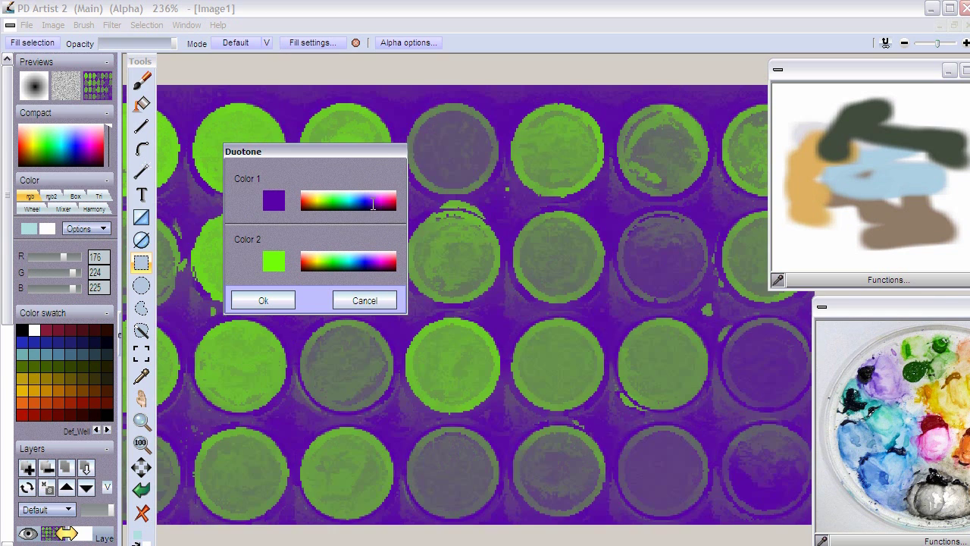
click(263, 301)
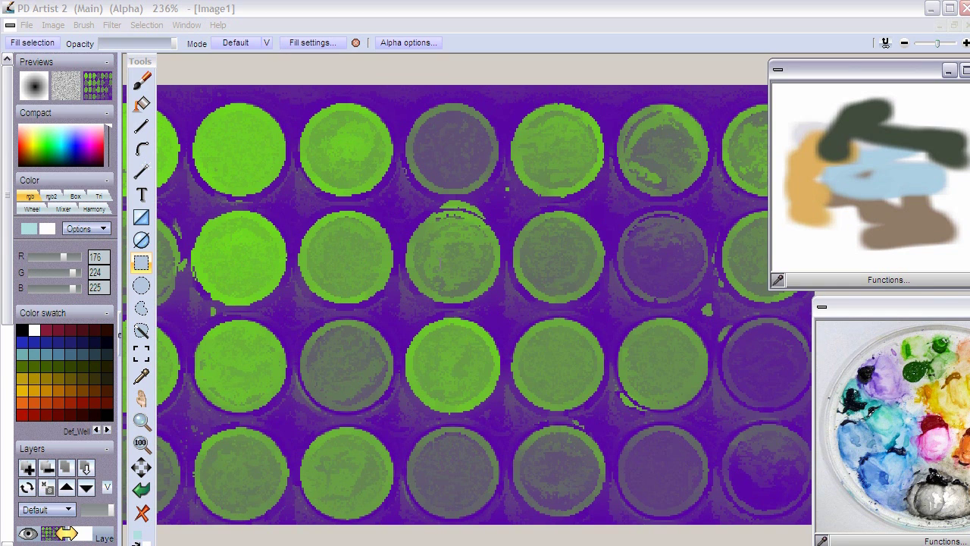
Step: Examine the duotone result at different magnifications and undo the Duotone filter
click(468, 66)
scroll(494, 152, down, 5)
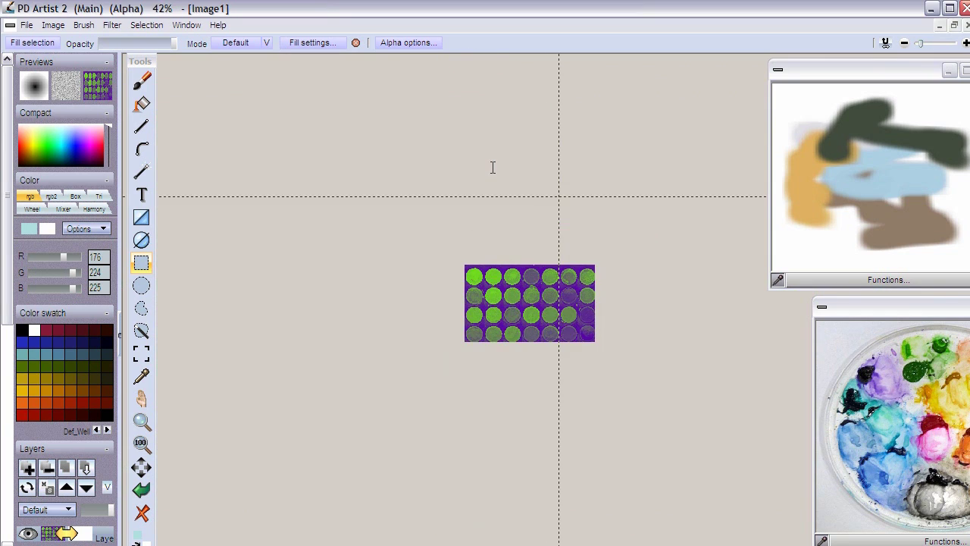
scroll(492, 166, up, 5)
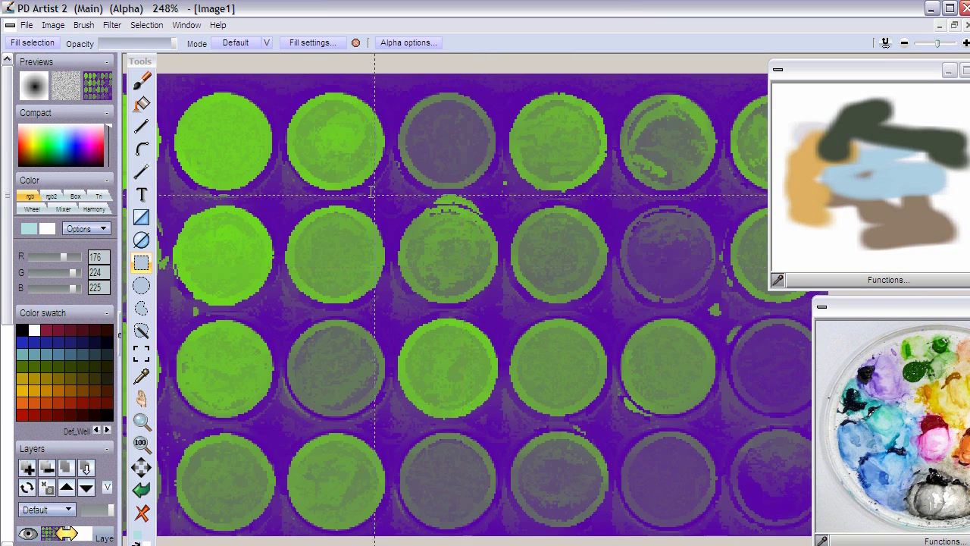
scroll(318, 213, down, 4)
scroll(321, 191, up, 2)
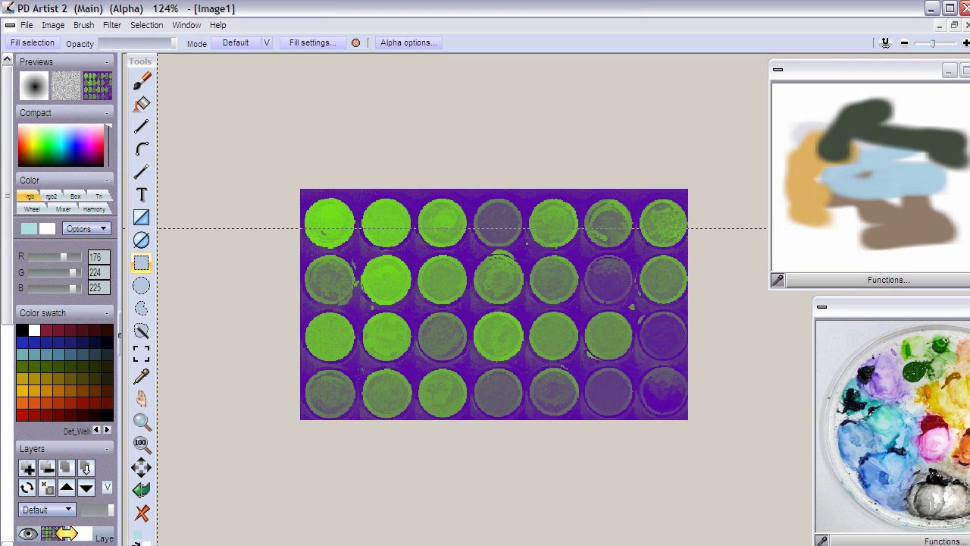
key(ctrl+z)
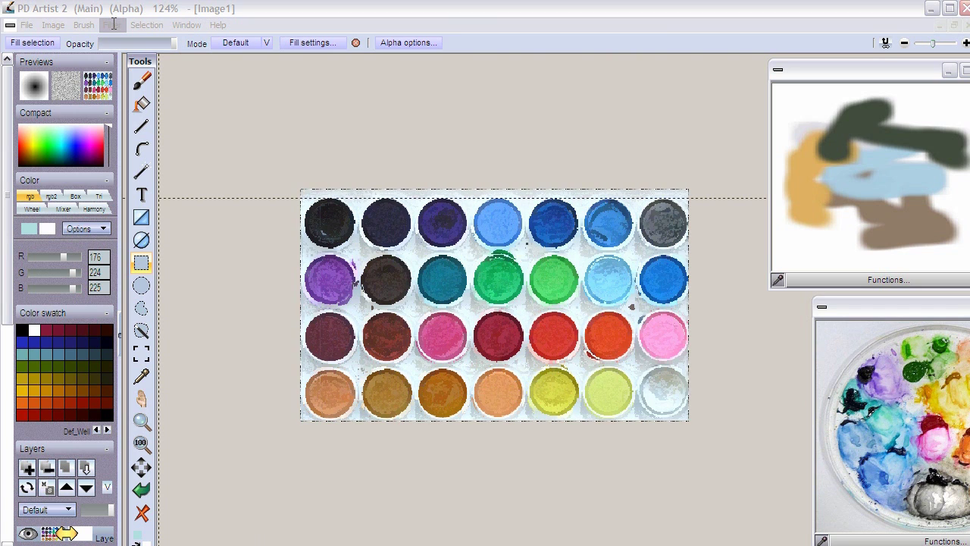
Step: Store the sharpened paint-box image in its own buffer window and enlarge that window so all paint pans are easy to reach
click(53, 24)
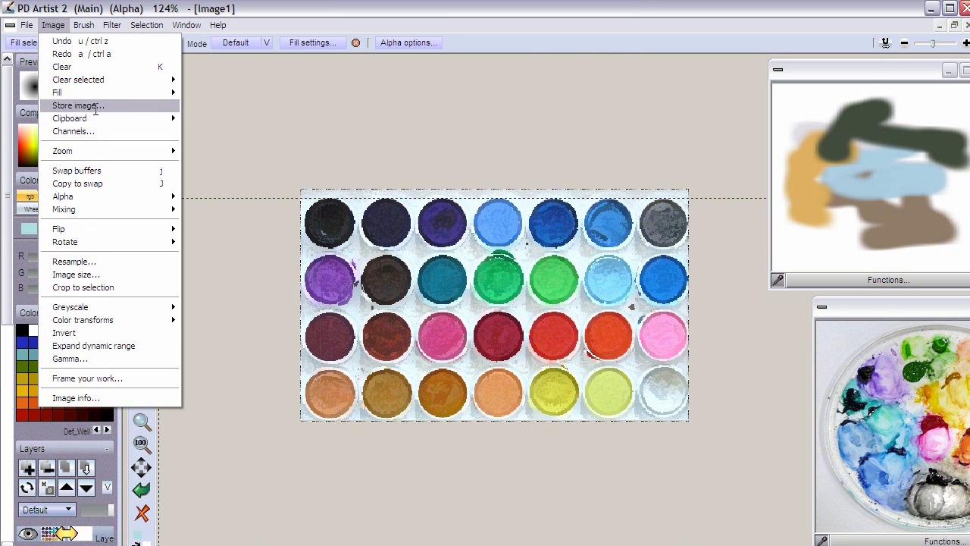
click(96, 106)
drag(91, 86, 225, 84)
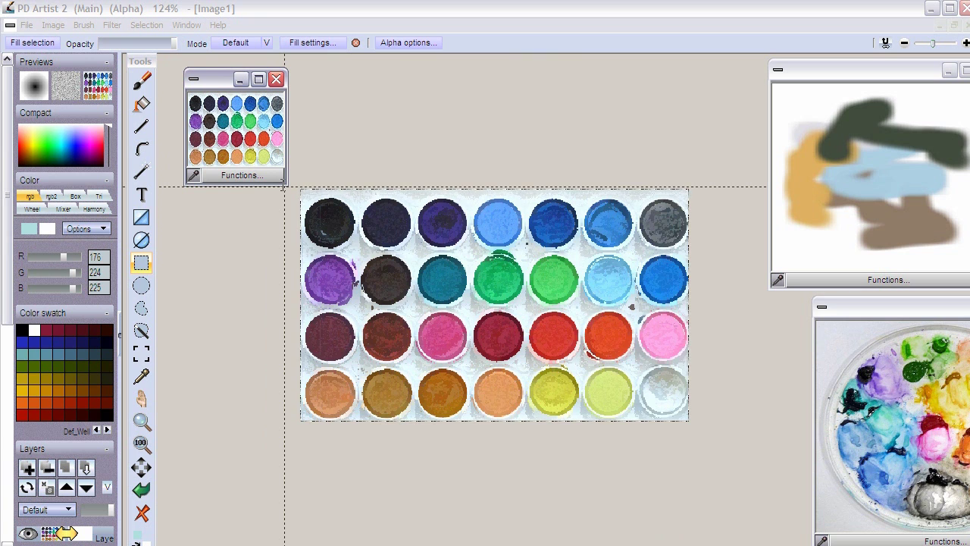
drag(285, 186, 561, 349)
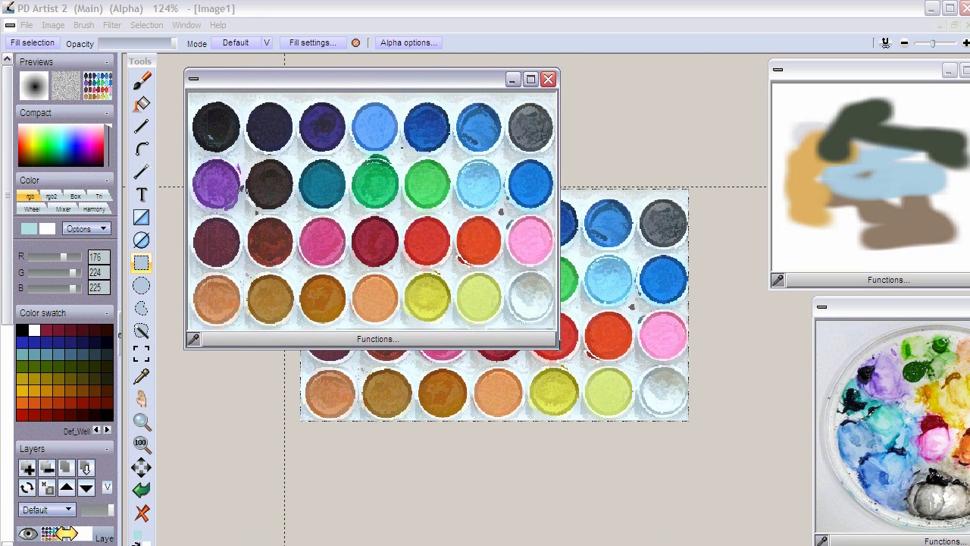
Step: Sample paint colors from the second row of pans in the stored image window, finishing with the bright blue pan
click(326, 188)
click(366, 184)
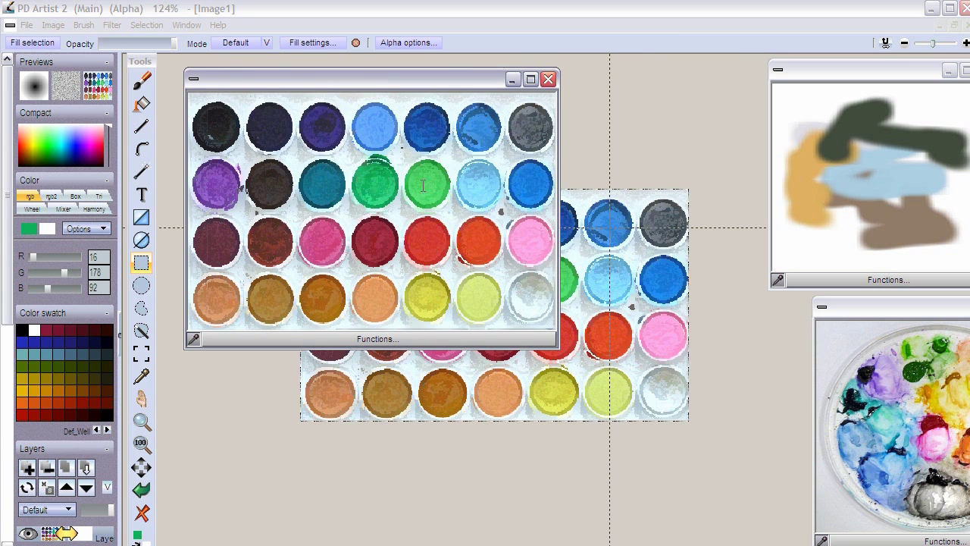
click(500, 179)
click(532, 190)
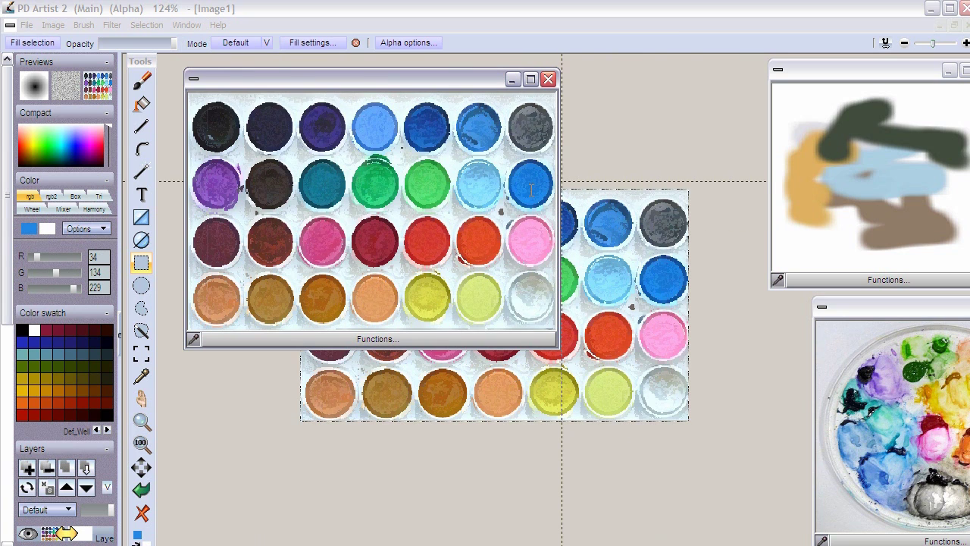
Step: Apply a light Gaussian blur to the paint-box image using the Precise algorithm, and minimize the sharpened image's buffer window
click(111, 25)
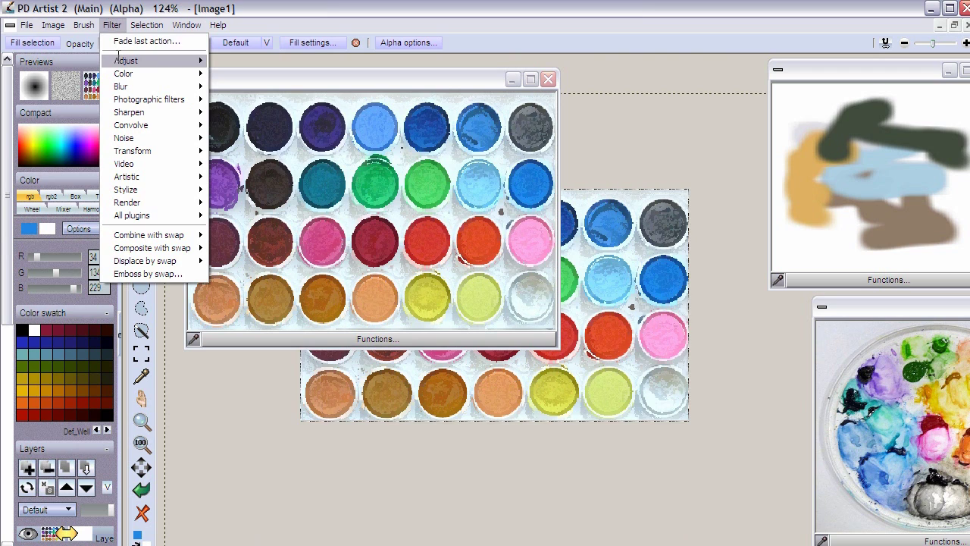
mouse_move(119, 64)
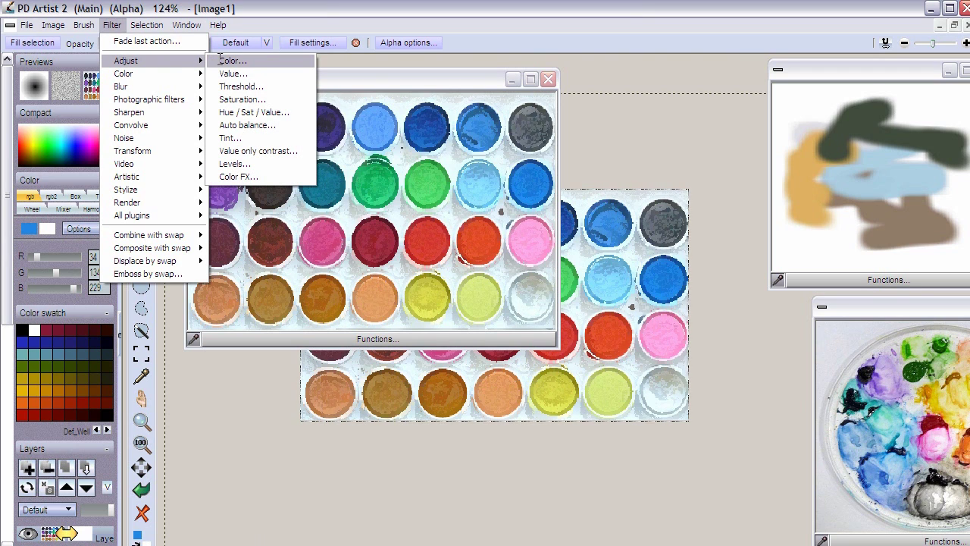
mouse_move(159, 86)
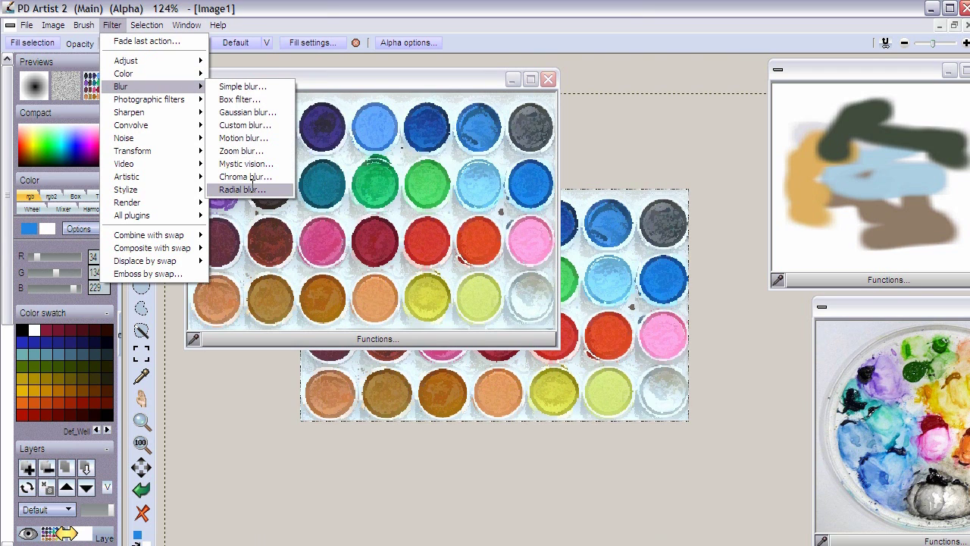
click(255, 112)
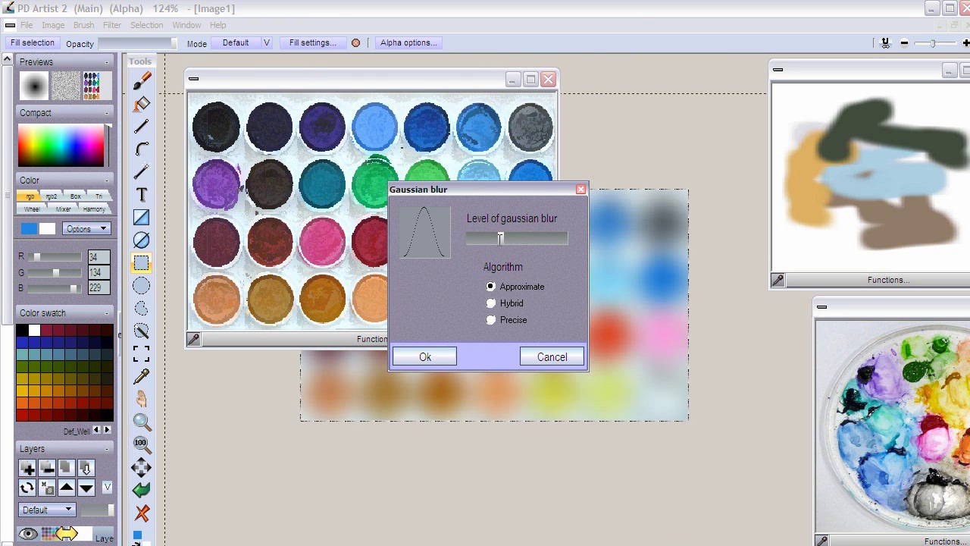
drag(500, 238, 470, 238)
drag(482, 189, 329, 124)
click(512, 79)
drag(275, 173, 291, 173)
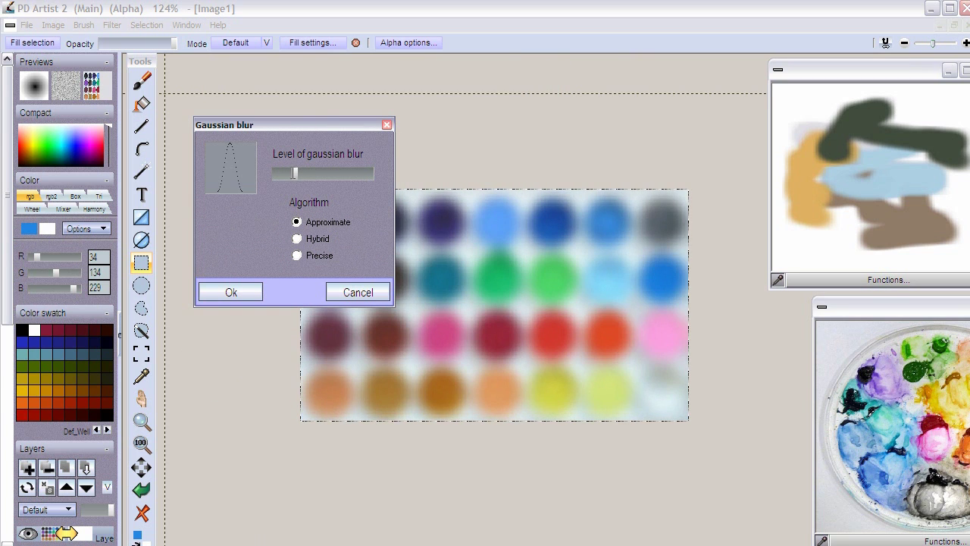
click(297, 256)
click(243, 288)
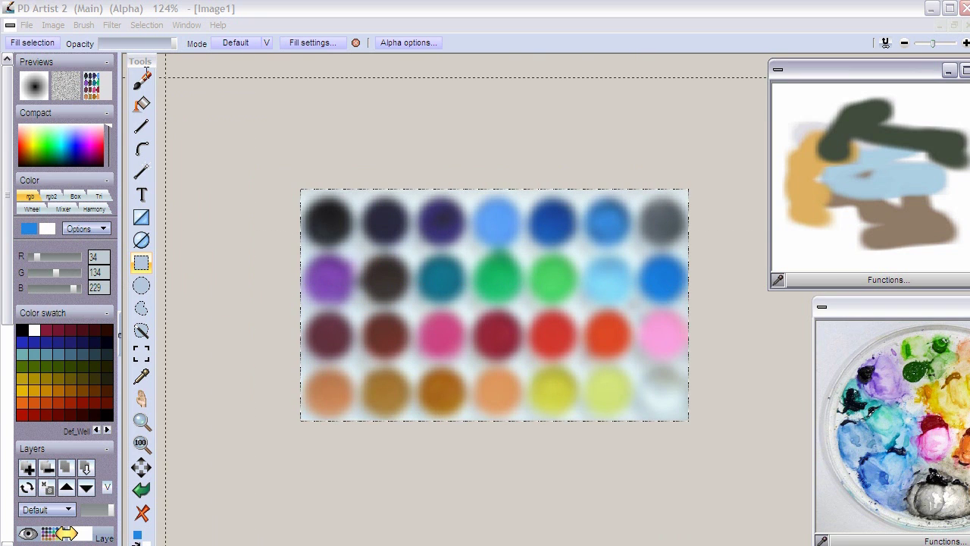
Step: Store the blurred paint-box image in its own buffer window, then enlarge that window and move it clear of the side panels
click(53, 25)
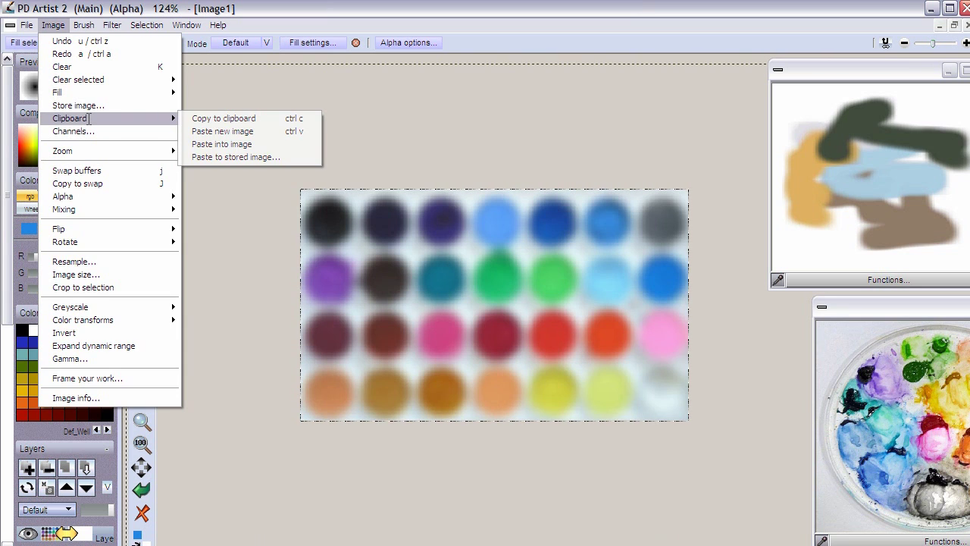
click(91, 106)
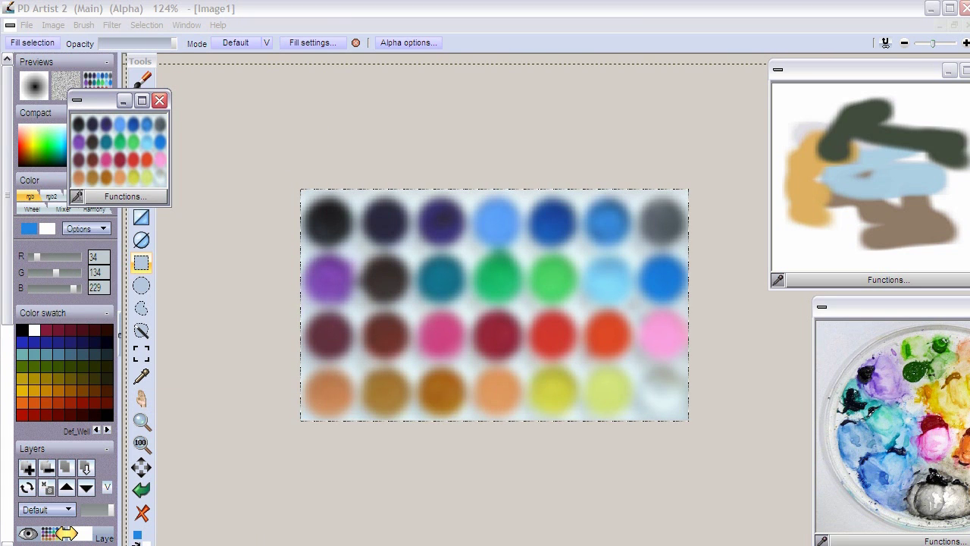
drag(169, 210, 245, 369)
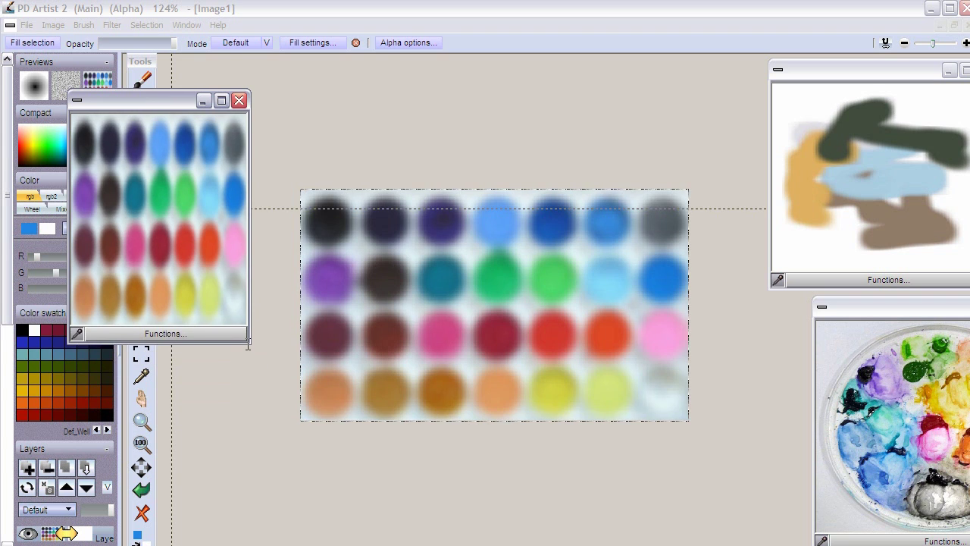
drag(119, 100, 202, 88)
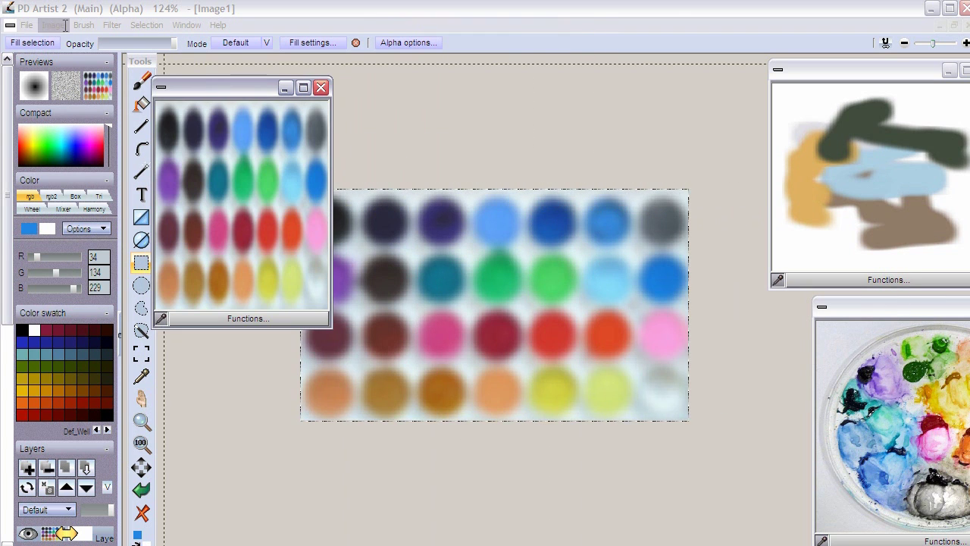
Step: Replace the current image with a new blank one using the 800 x 800 - Square size preset
click(27, 25)
click(35, 40)
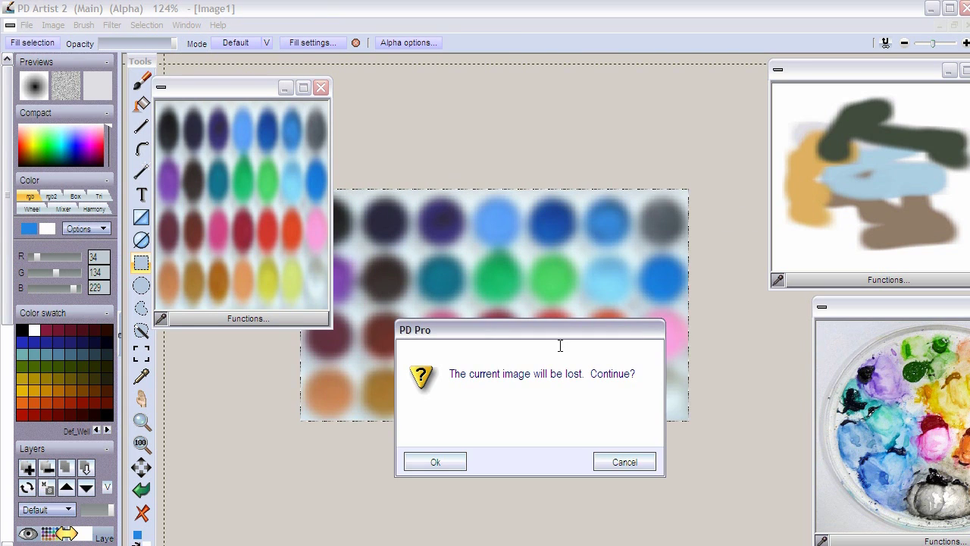
click(435, 460)
click(592, 467)
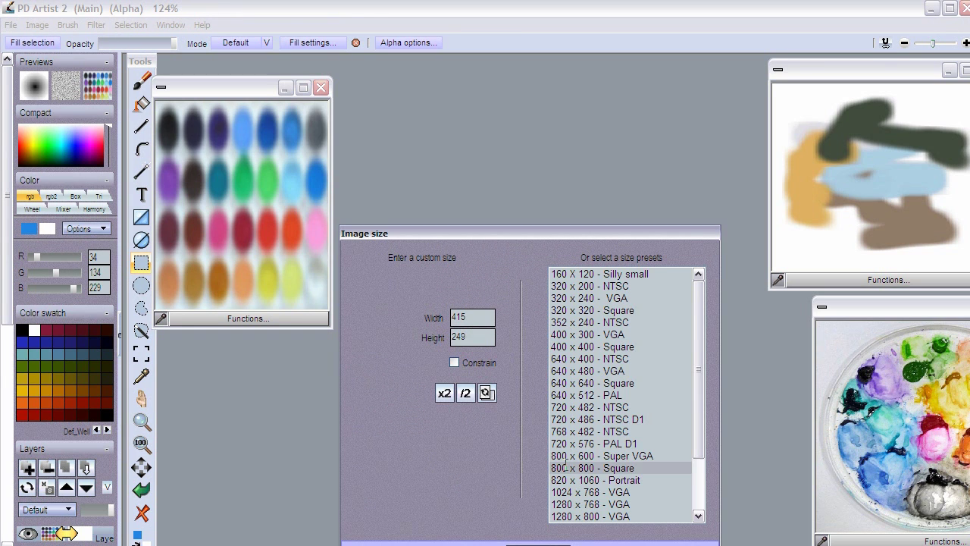
click(536, 542)
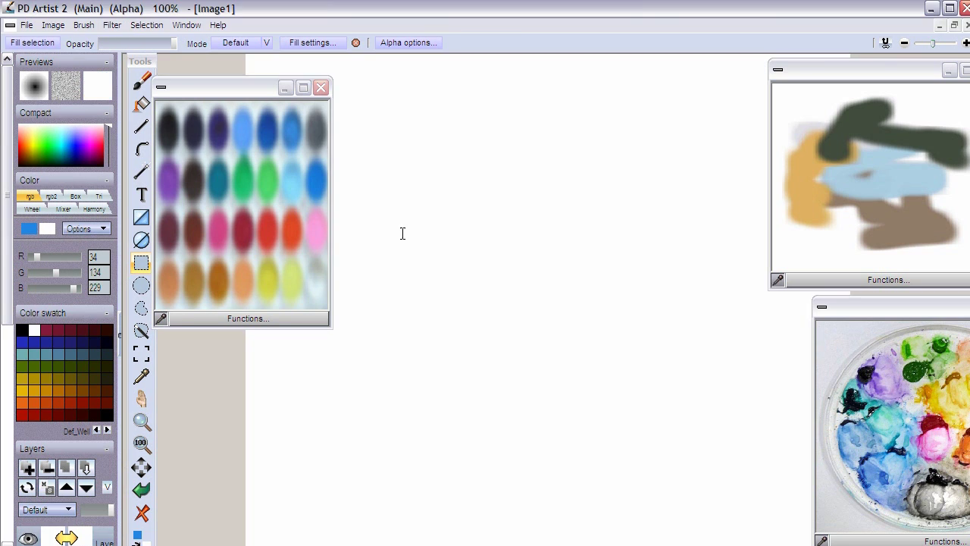
Step: Move the blurred palette window to the canvas's right edge and sample green from its second row
drag(235, 90, 608, 89)
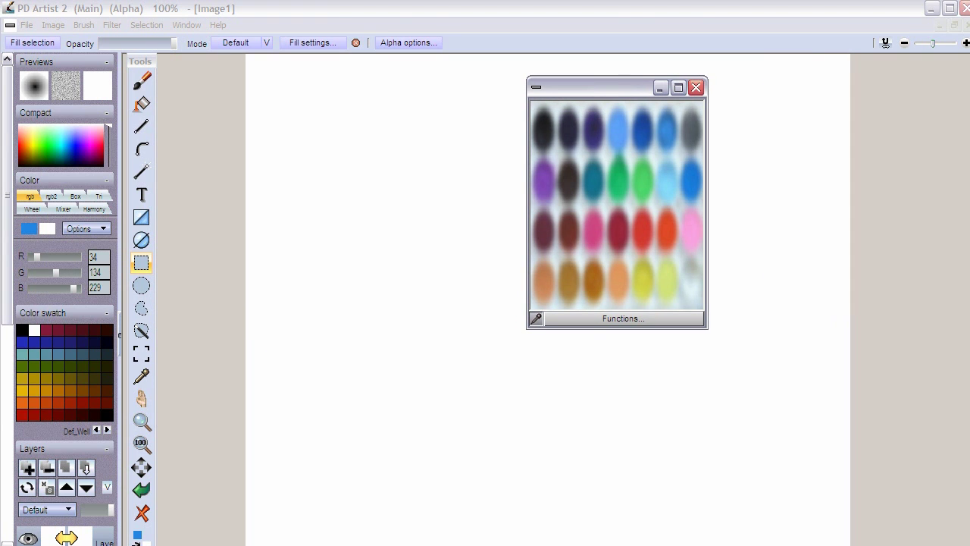
drag(618, 86, 857, 73)
click(862, 160)
Step: Clear the stray rectangular selection and airbrush black, purple and magenta strokes on the blank canvas with colors sampled from the blurred palette
drag(682, 151, 607, 222)
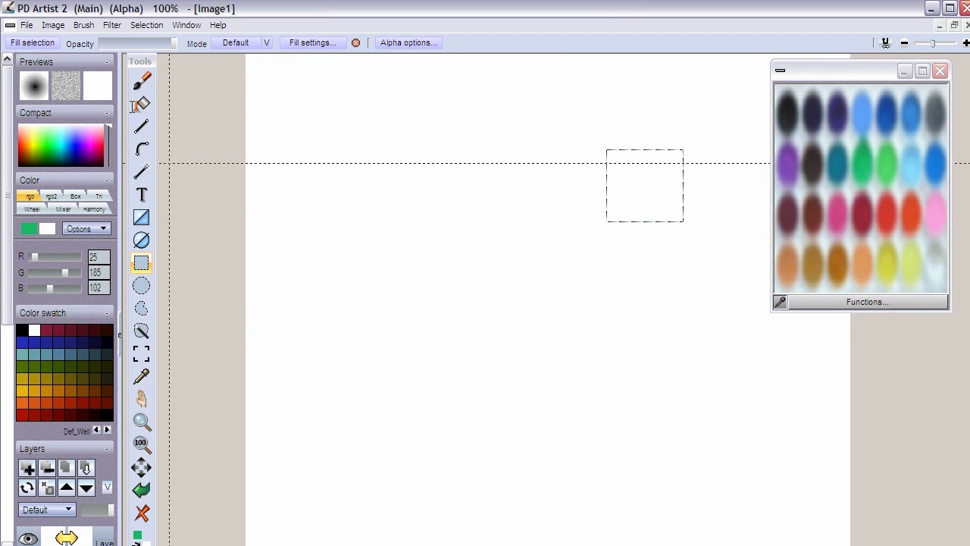
click(142, 82)
key(ctrl+d)
click(784, 116)
mouse_move(599, 119)
mouse_down()
mouse_move(623, 183)
mouse_move(580, 211)
mouse_move(625, 213)
mouse_move(659, 193)
mouse_move(671, 160)
mouse_up()
click(788, 168)
mouse_move(544, 273)
mouse_down()
mouse_move(593, 238)
mouse_move(605, 244)
mouse_move(632, 227)
mouse_move(702, 239)
mouse_up()
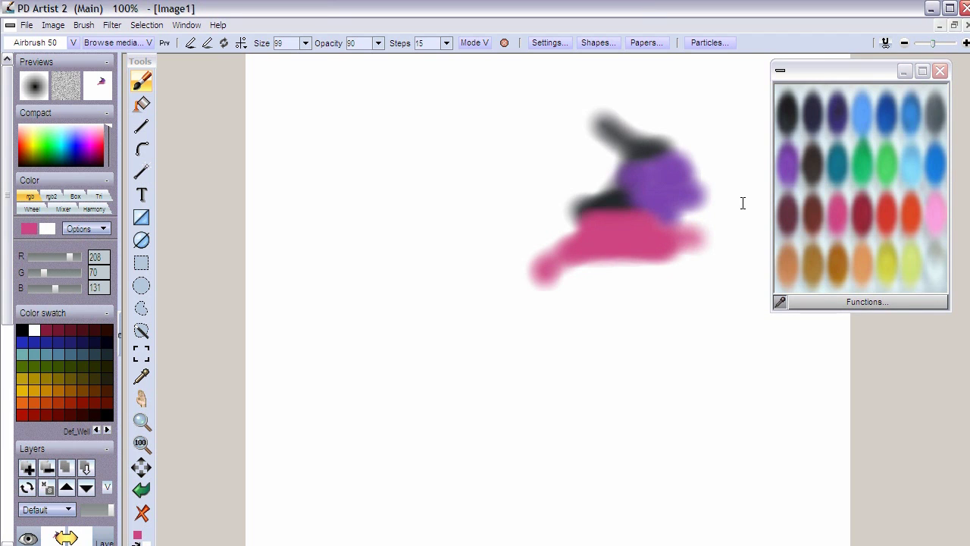
Step: Sample red, move the palette window to the canvas's left side, and airbrush a light blue patch beside the existing strokes
click(887, 217)
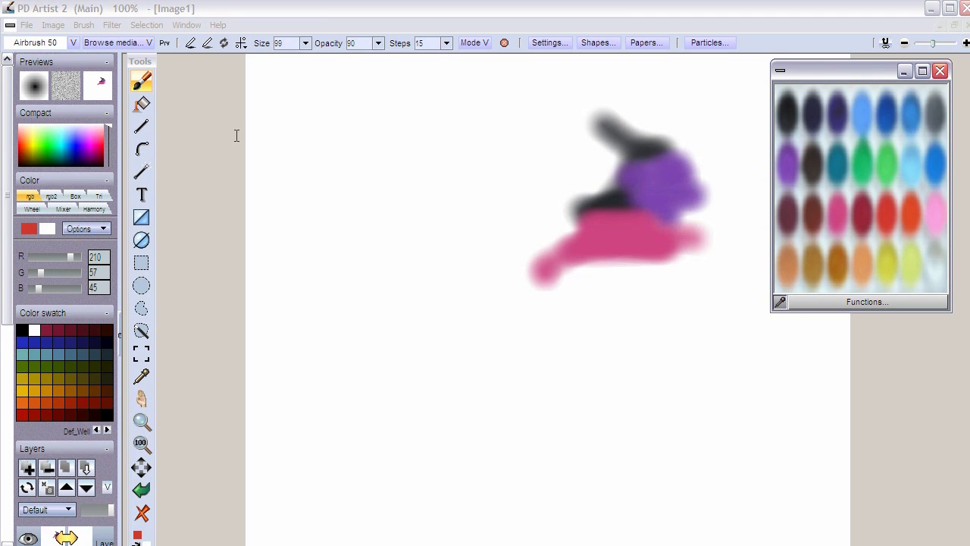
drag(876, 79, 327, 93)
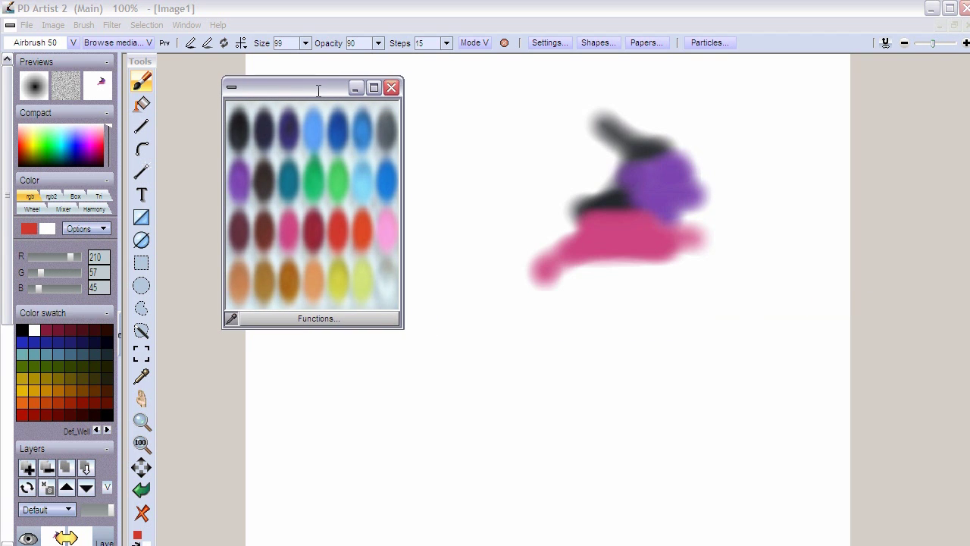
click(361, 168)
mouse_move(499, 144)
mouse_down()
mouse_move(540, 167)
mouse_move(486, 194)
mouse_move(533, 212)
mouse_up()
Step: Airbrush yellow, light pink and dark brown patches around the existing strokes with colors sampled from the blurred palette, and shift its window aside
scroll(552, 168, up, 3)
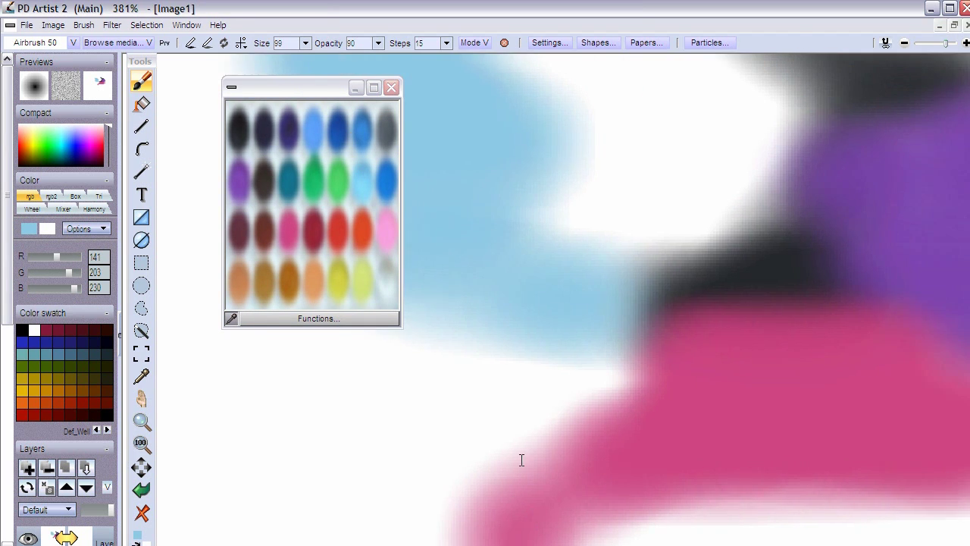
click(340, 276)
mouse_move(593, 245)
mouse_down()
mouse_move(648, 234)
mouse_move(636, 302)
mouse_up()
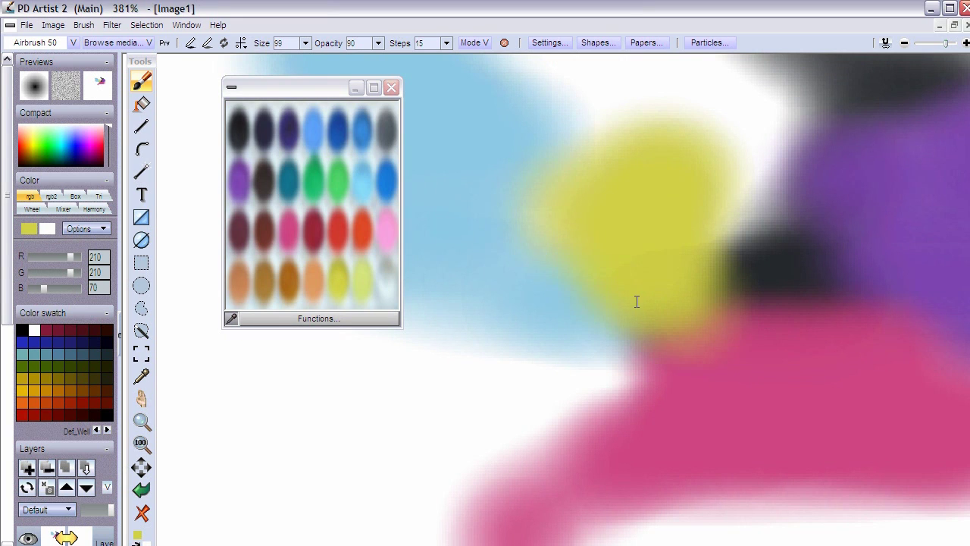
click(379, 241)
mouse_move(531, 394)
mouse_down()
mouse_move(559, 410)
mouse_move(615, 357)
mouse_move(636, 356)
mouse_up()
click(274, 227)
mouse_move(525, 379)
mouse_down()
mouse_move(466, 412)
mouse_move(437, 342)
mouse_move(395, 487)
mouse_up()
drag(303, 96, 265, 112)
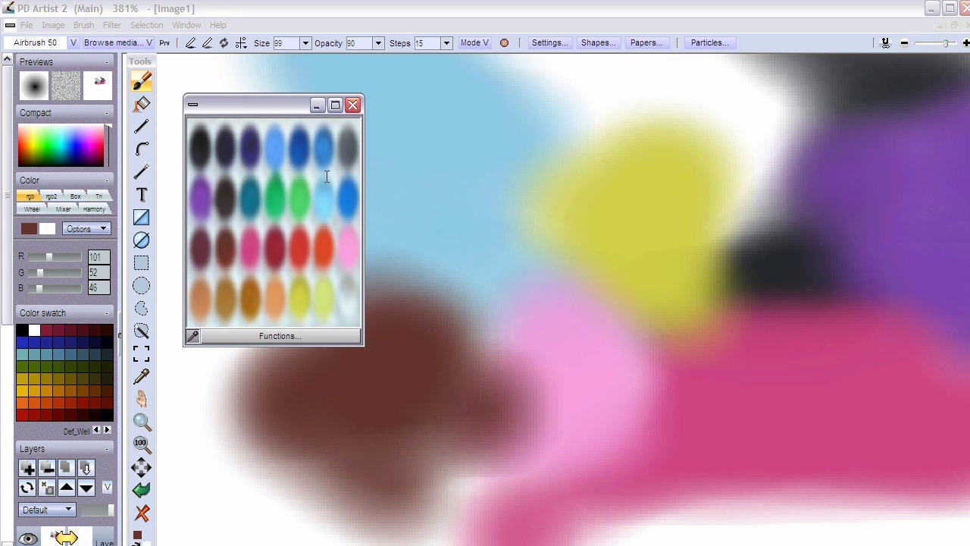